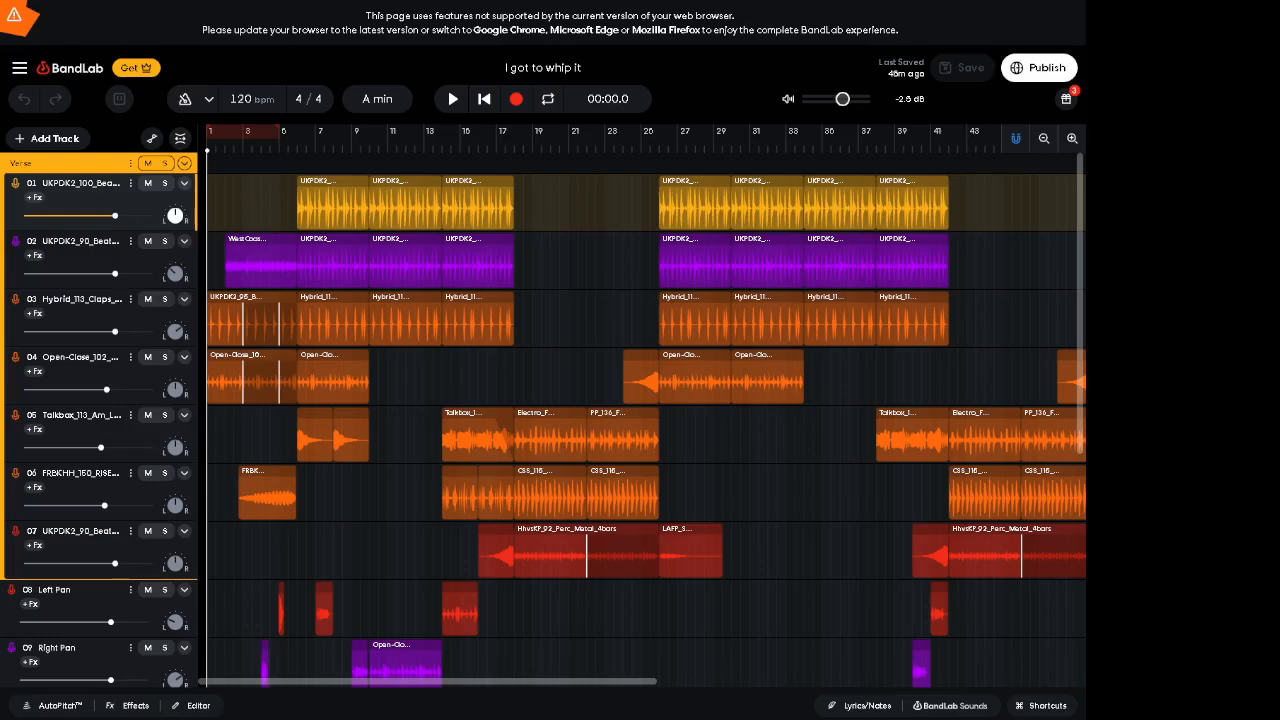
Step: Examine the whole song arrangement along the timeline, from bar 1 to the final clips and back to the start
scroll(641, 406, right, 10)
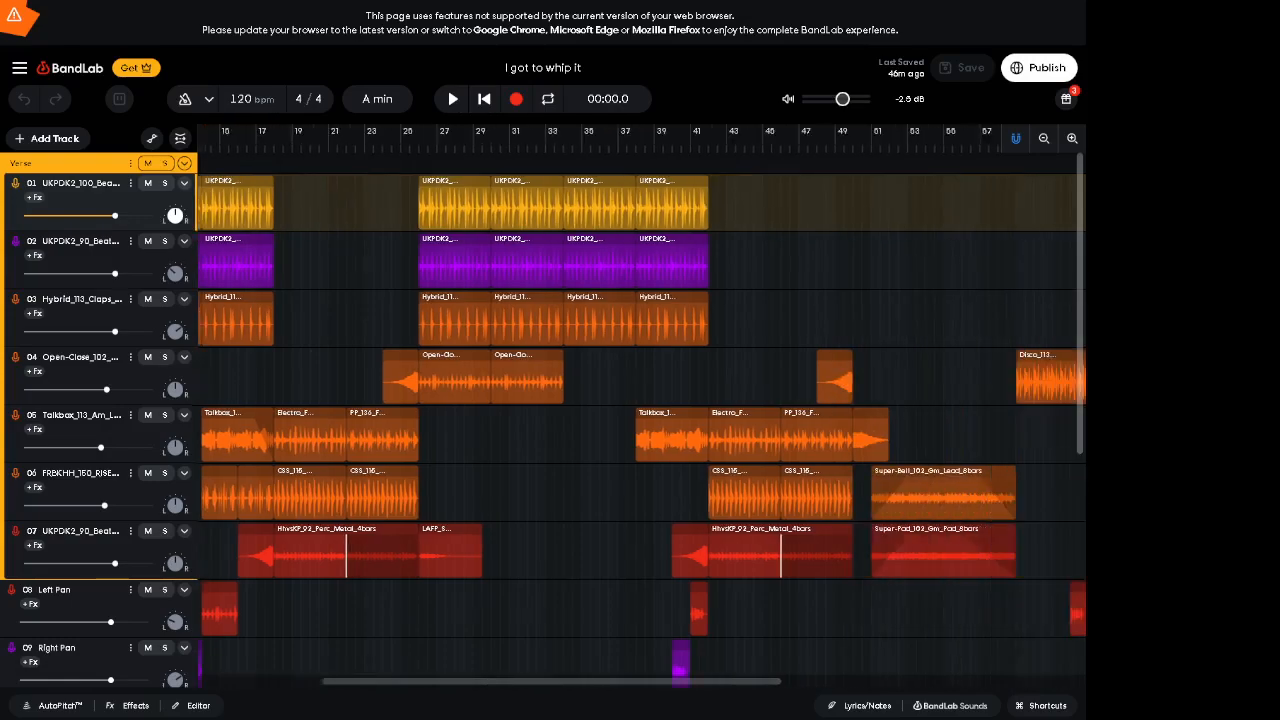
scroll(641, 406, right, 4)
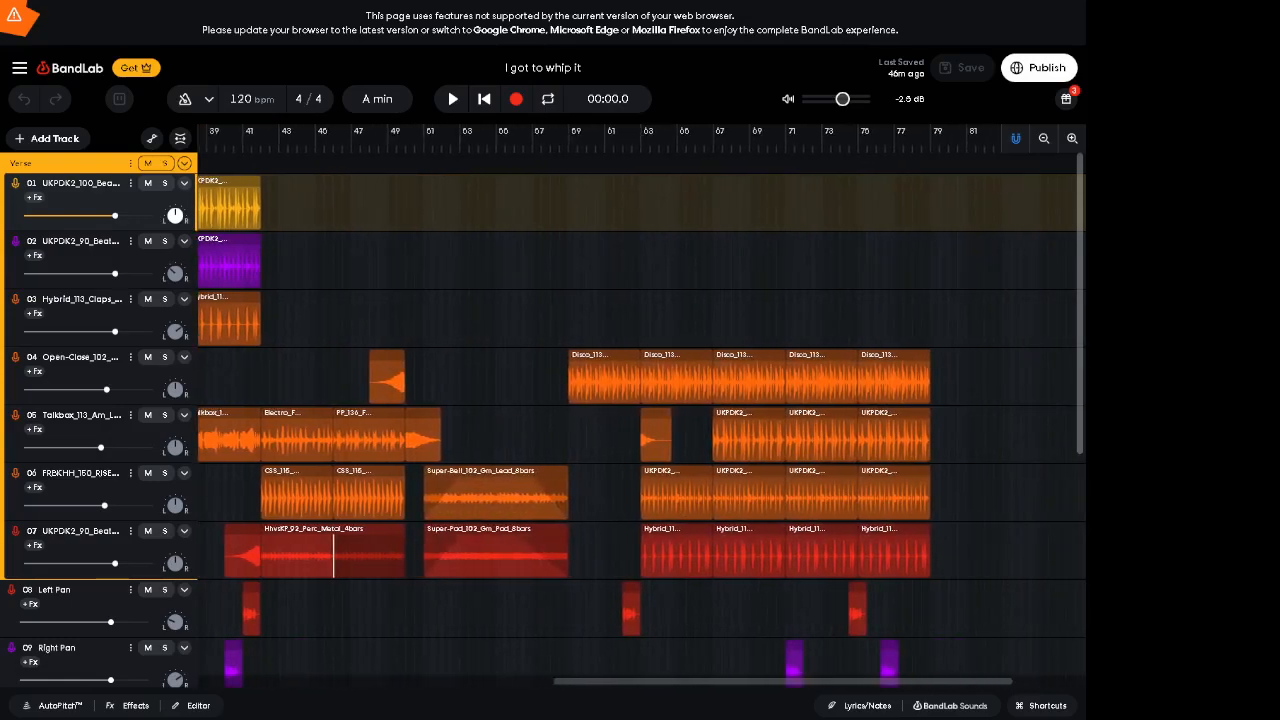
scroll(641, 406, left, 5)
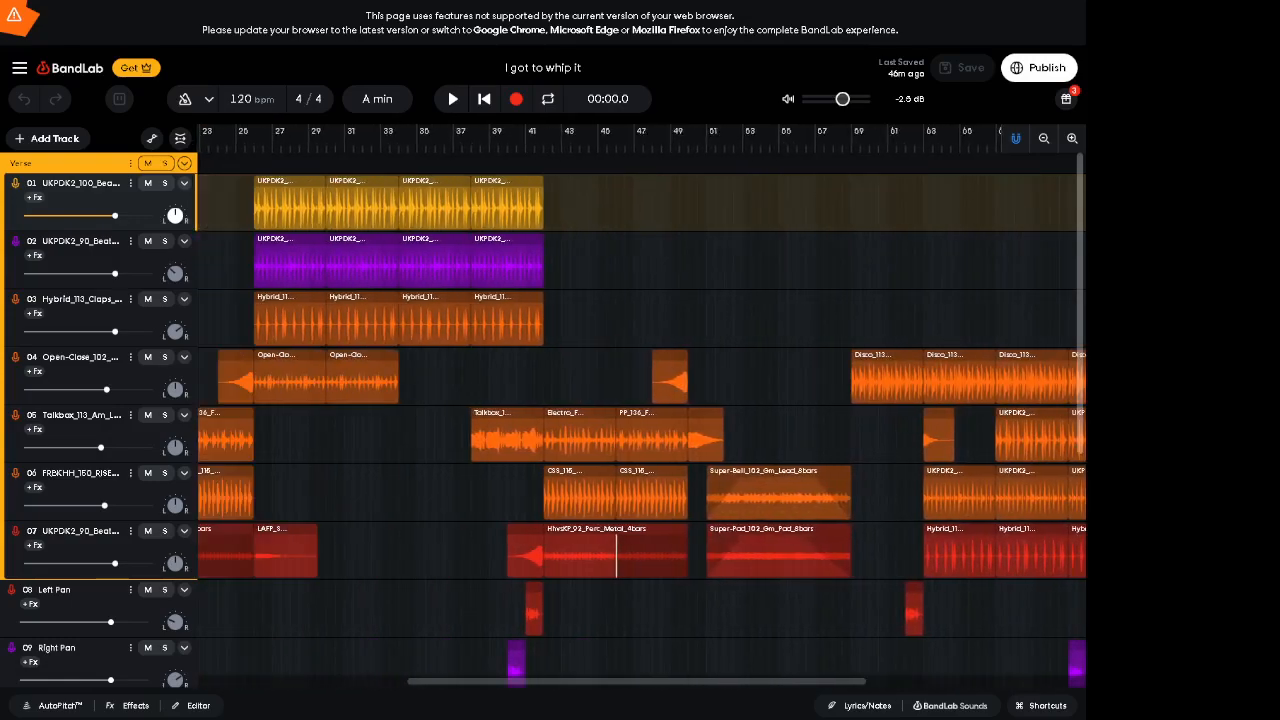
scroll(641, 406, left, 3)
scroll(641, 406, left, 3)
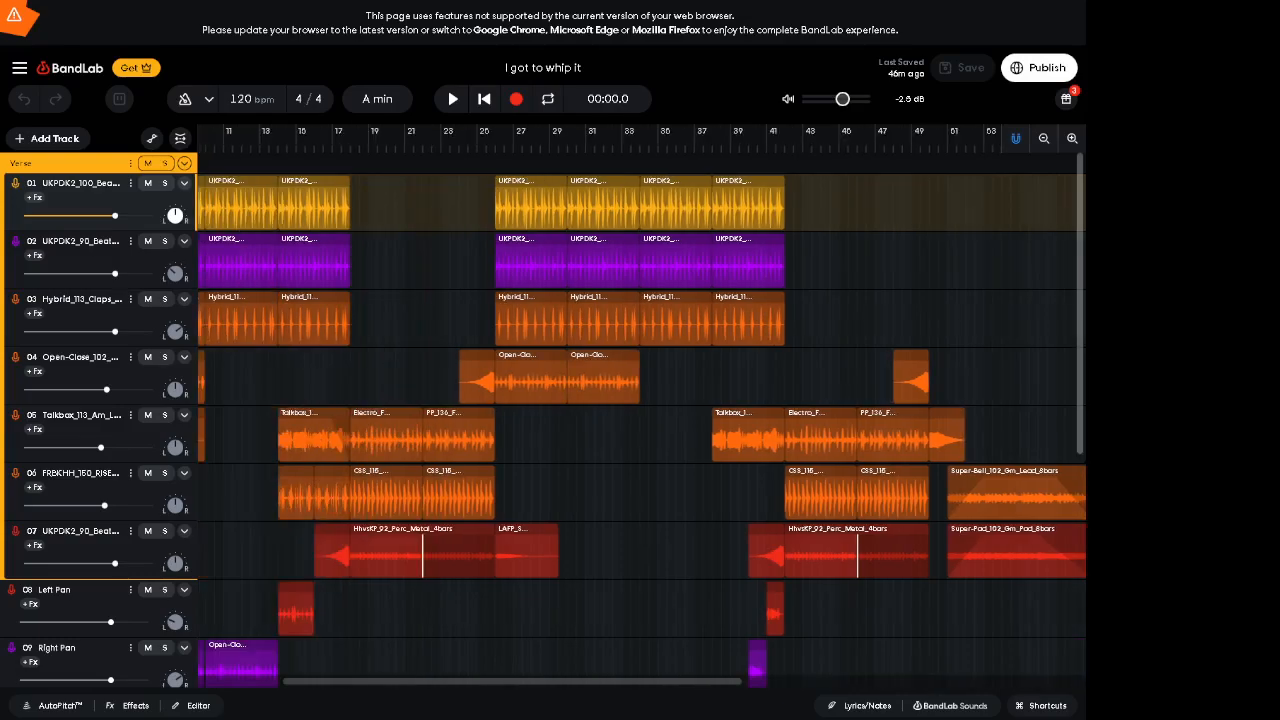
scroll(641, 406, left, 5)
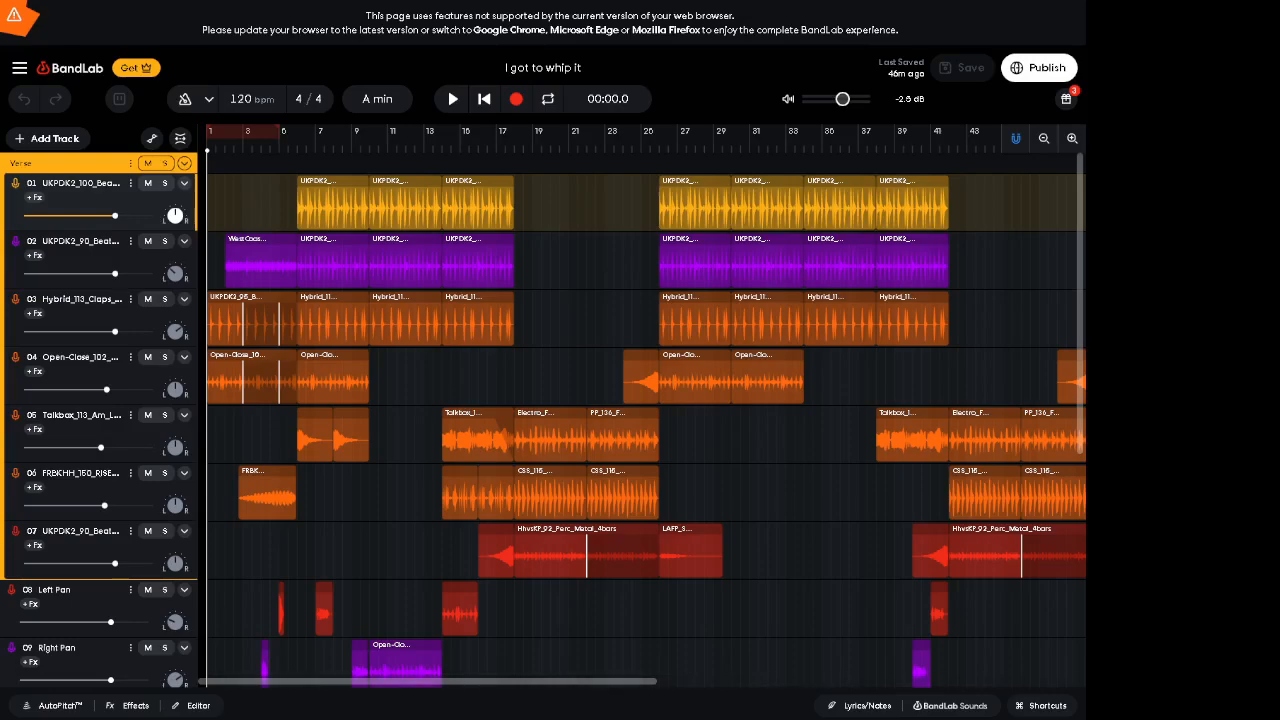
Step: Select the intro clips before bar 6 on tracks 02, 03, 04 and 06, and clear the selection
drag(237, 543, 279, 206)
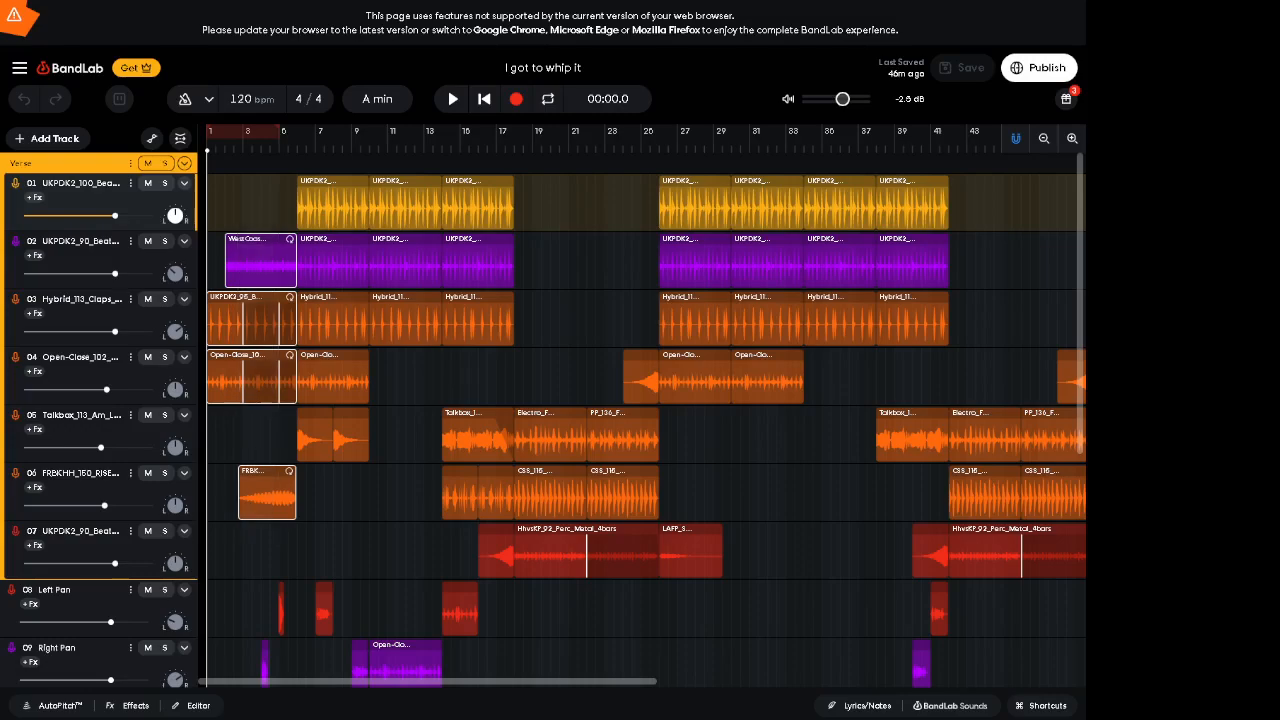
click(268, 262)
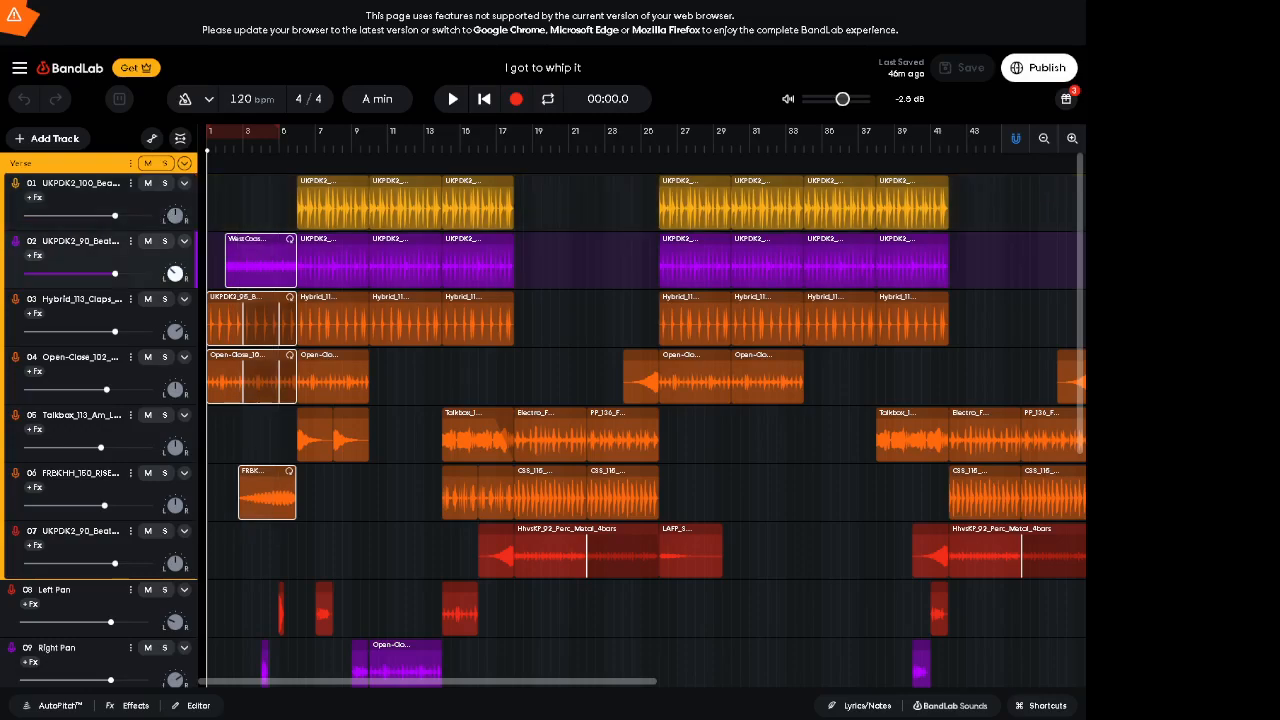
click(397, 492)
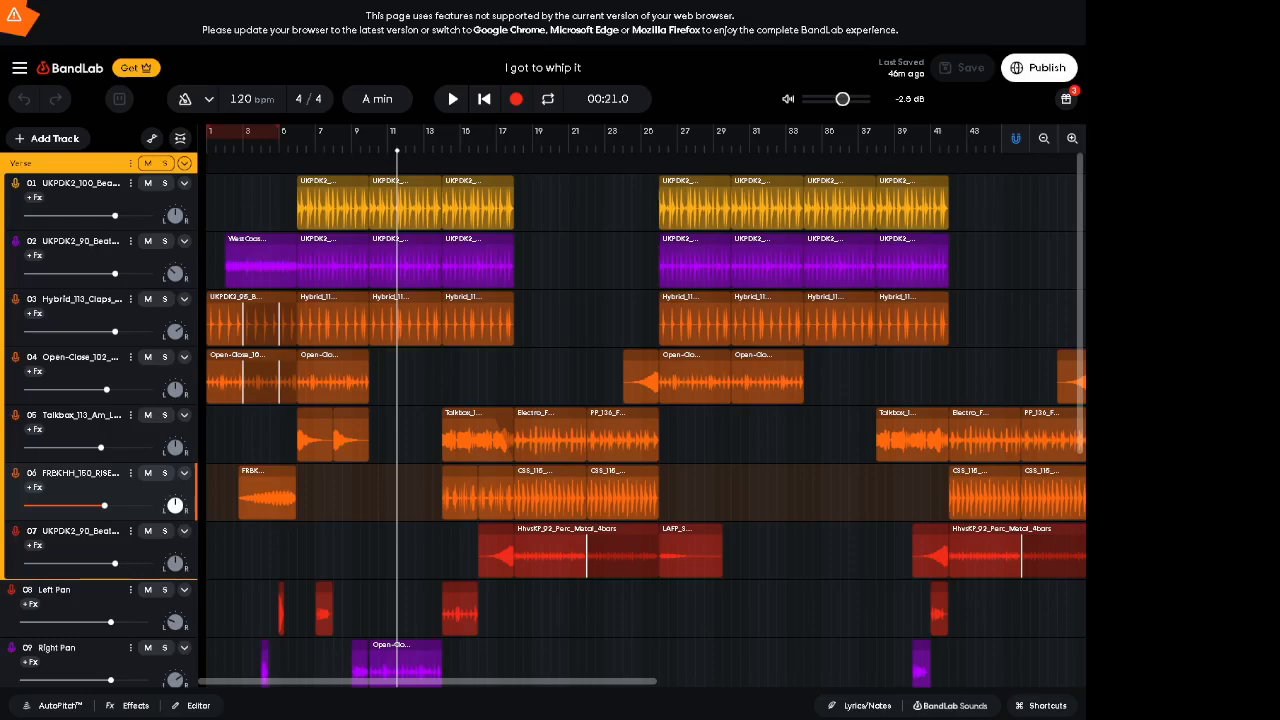
Step: Select the clip groups on the Verse tracks section by section: bars 6 to 14, bars 14 to 18, and bars 18 to 26
drag(424, 480, 330, 190)
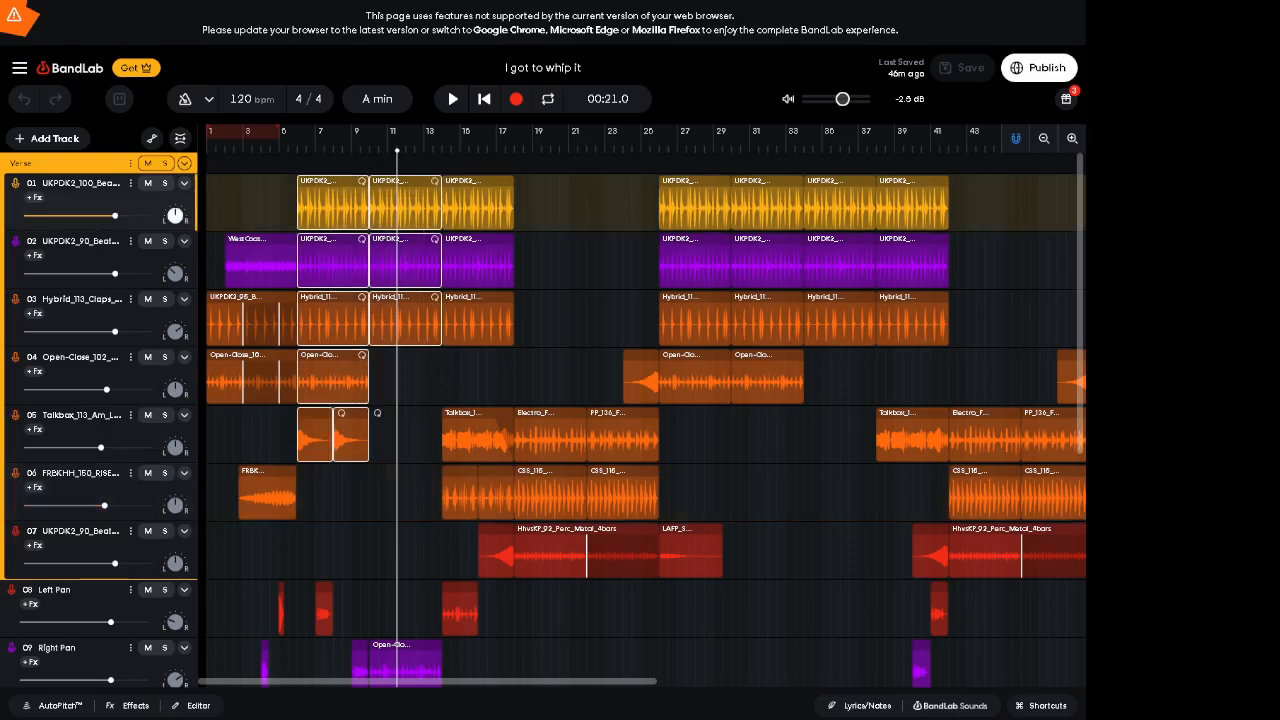
drag(452, 543, 474, 226)
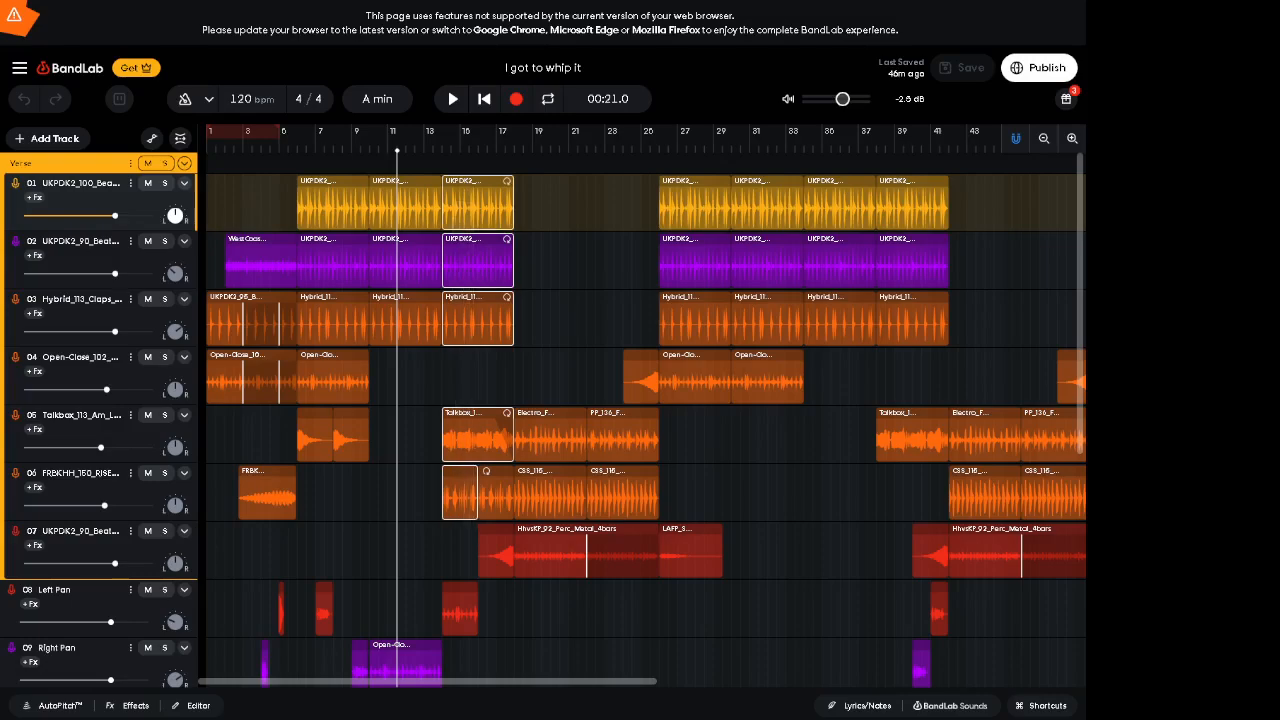
drag(656, 616, 516, 408)
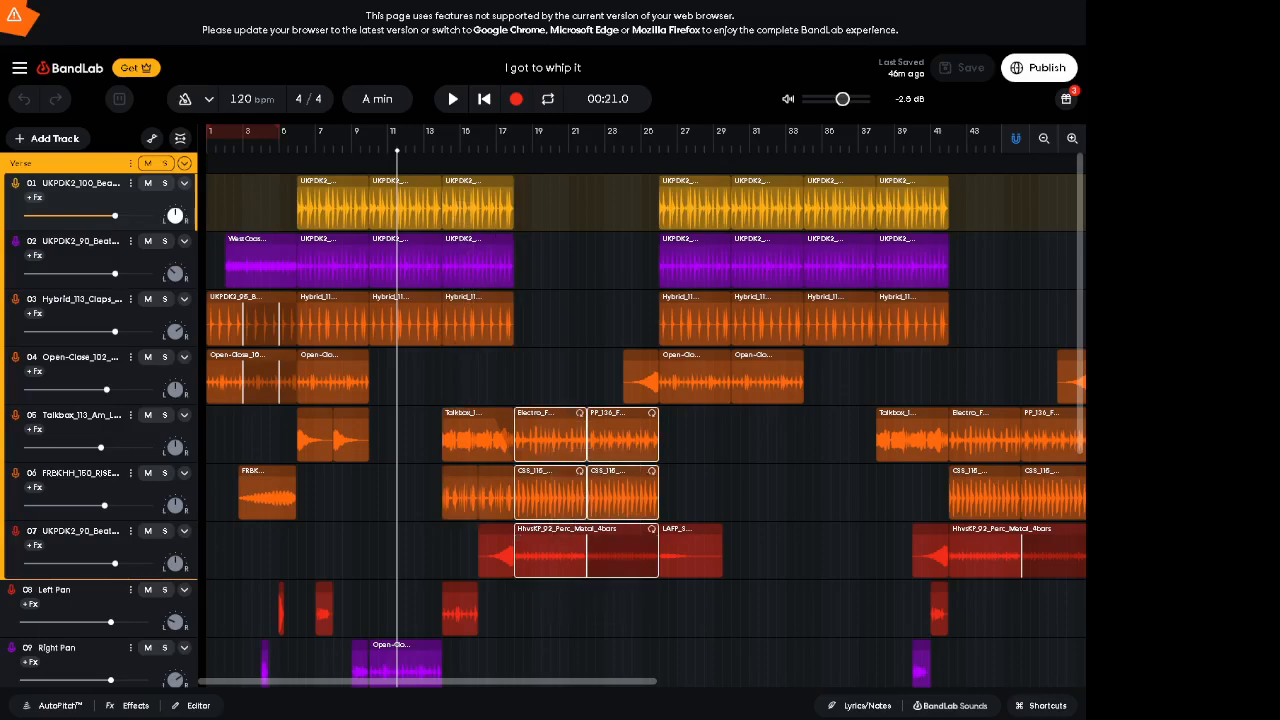
click(540, 435)
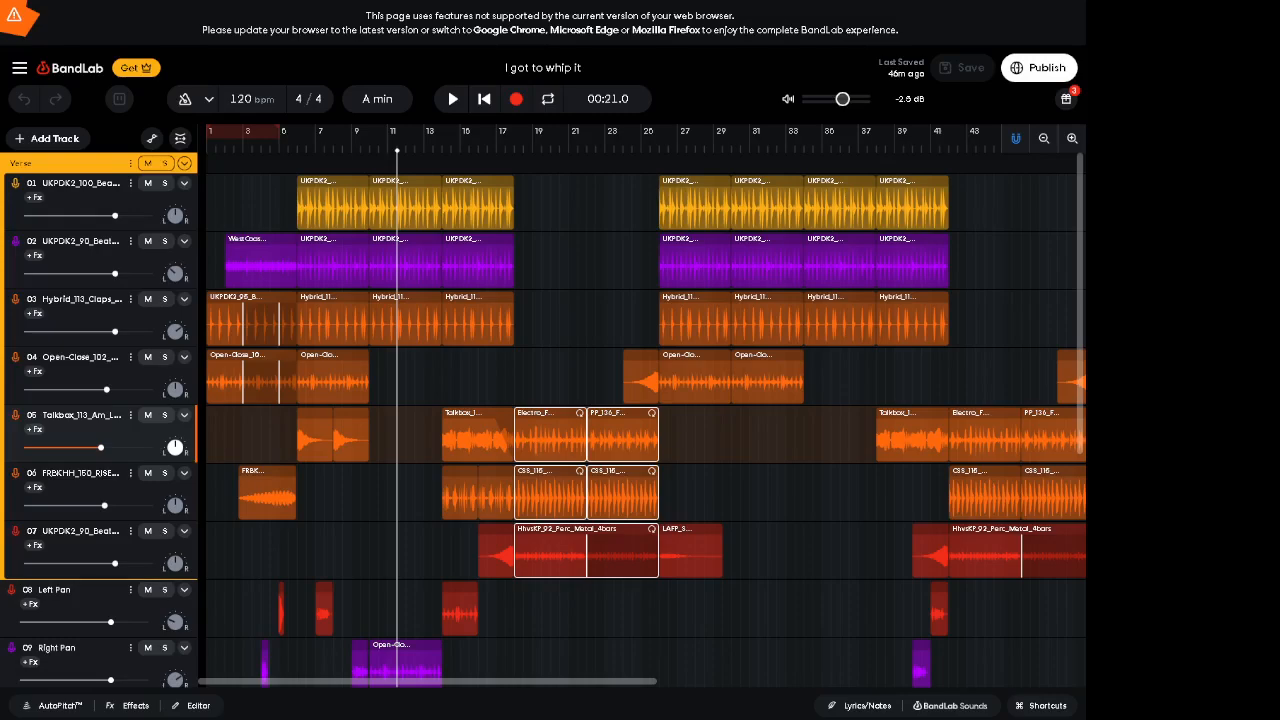
Step: Select the clips of bars 26 to 38 on tracks 01 to 04, followed by the clip group of bars 38 to 42
drag(855, 372, 693, 219)
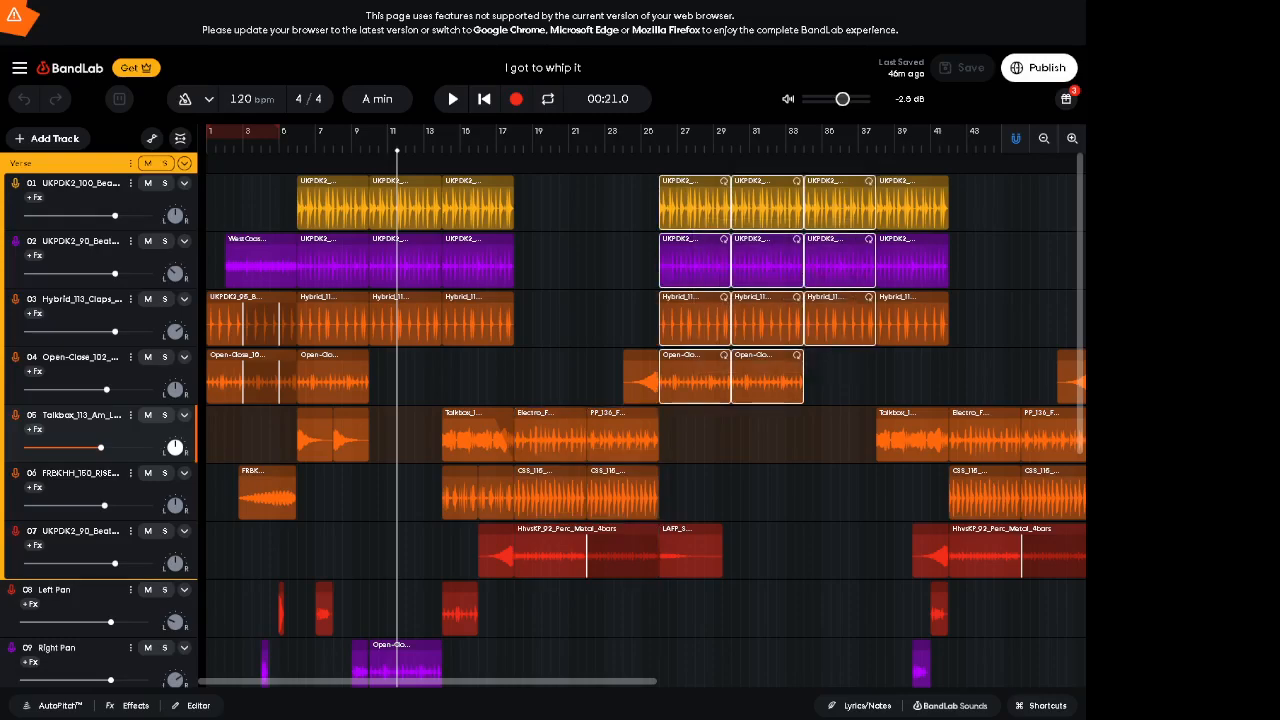
scroll(640, 405, right, 3)
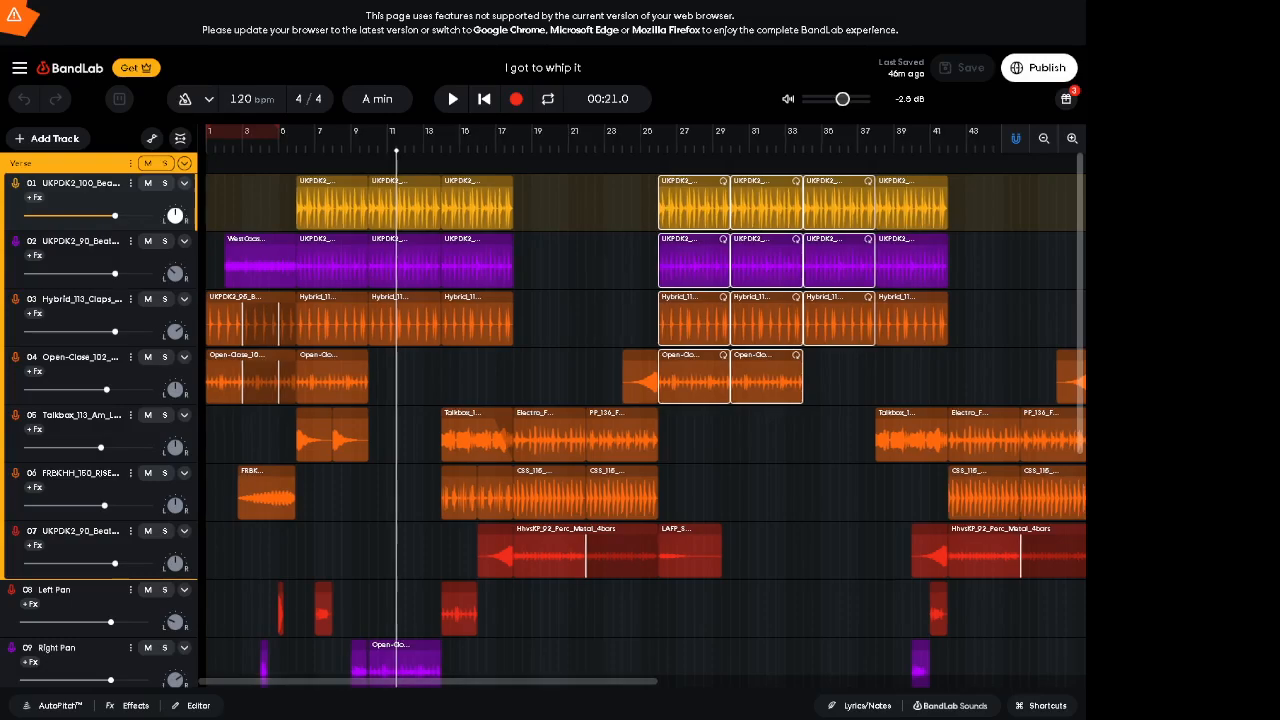
scroll(640, 405, right, 1)
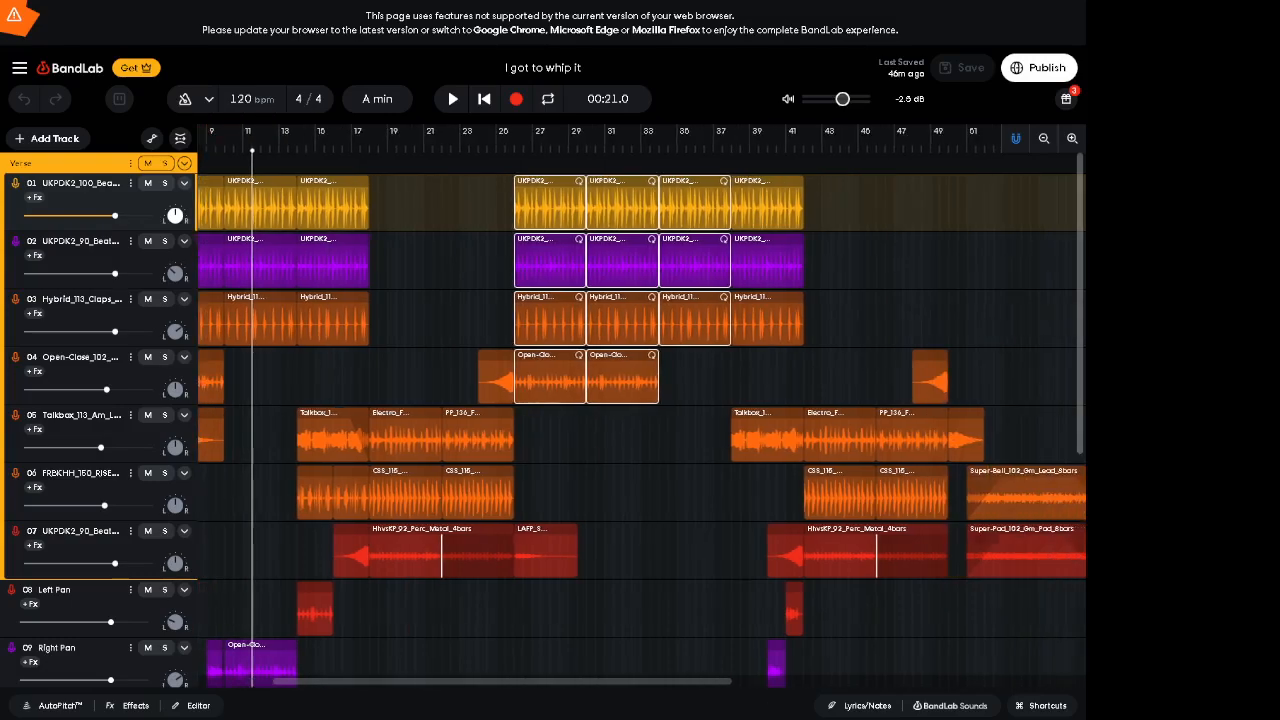
scroll(640, 405, right, 5)
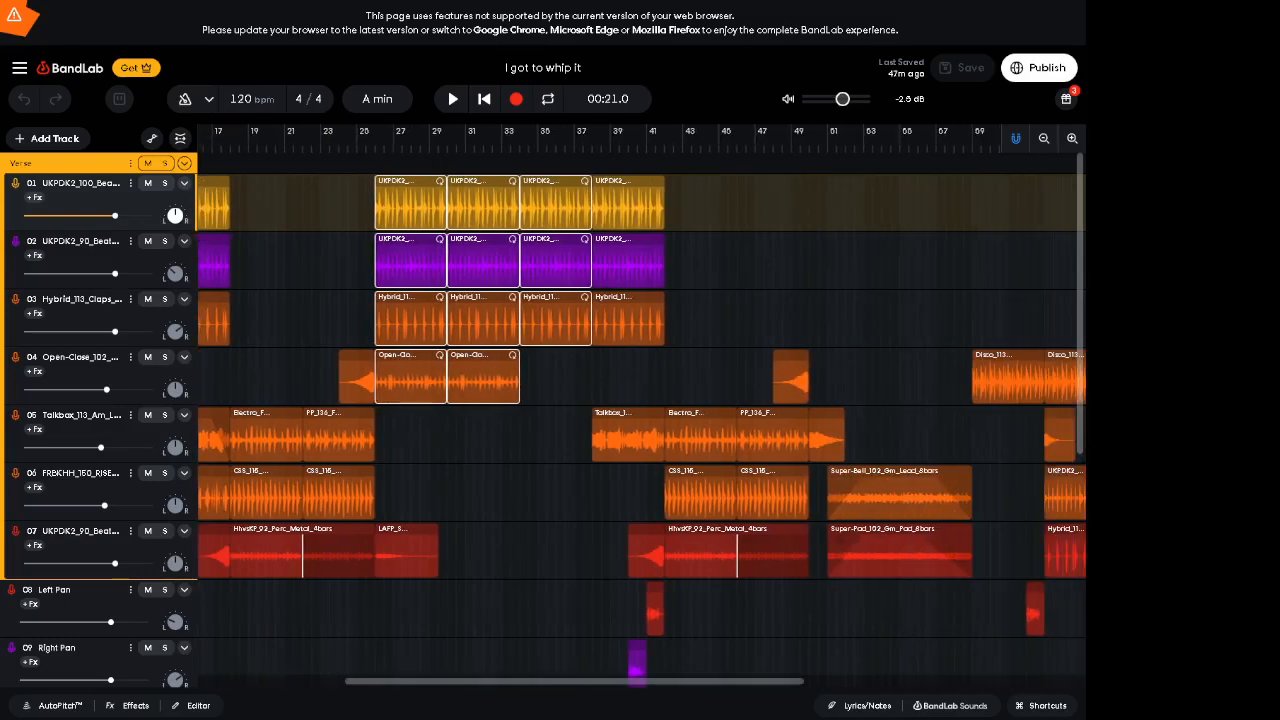
drag(638, 491, 625, 215)
Step: Select the clips of bars 42 to 50 on tracks 04 to 07, and clear the selection
drag(703, 358, 783, 614)
click(770, 552)
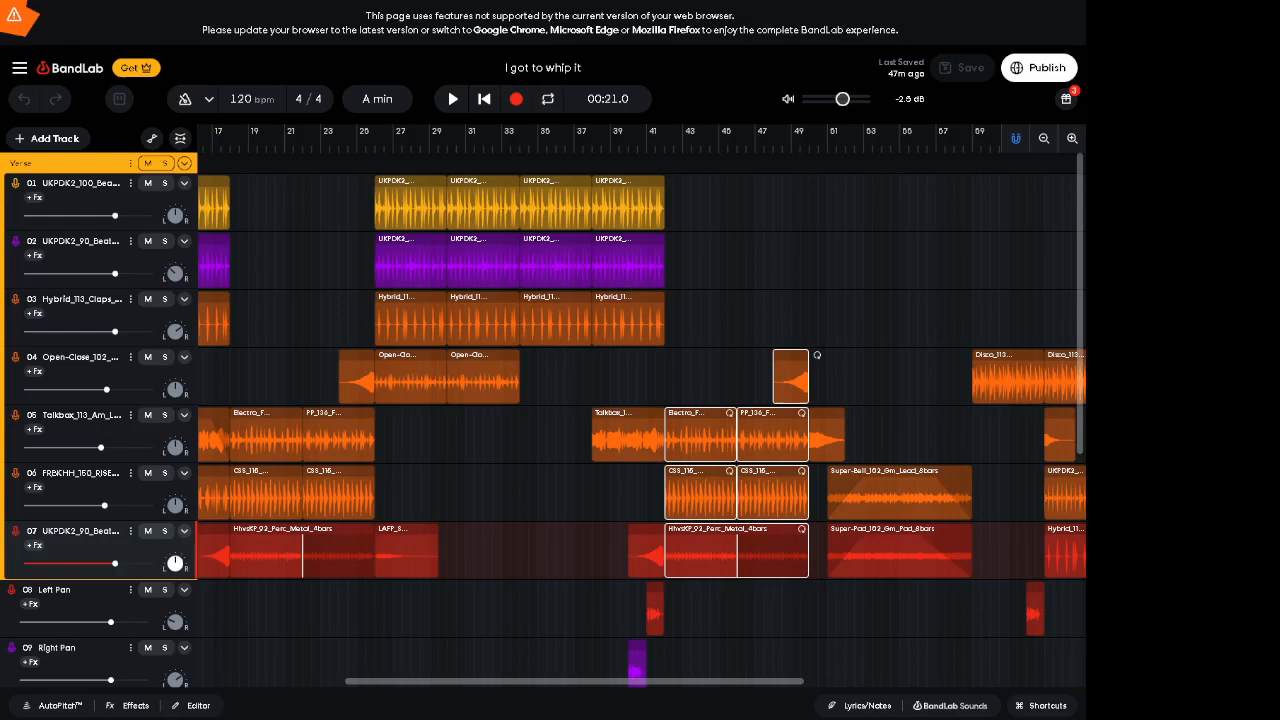
click(745, 658)
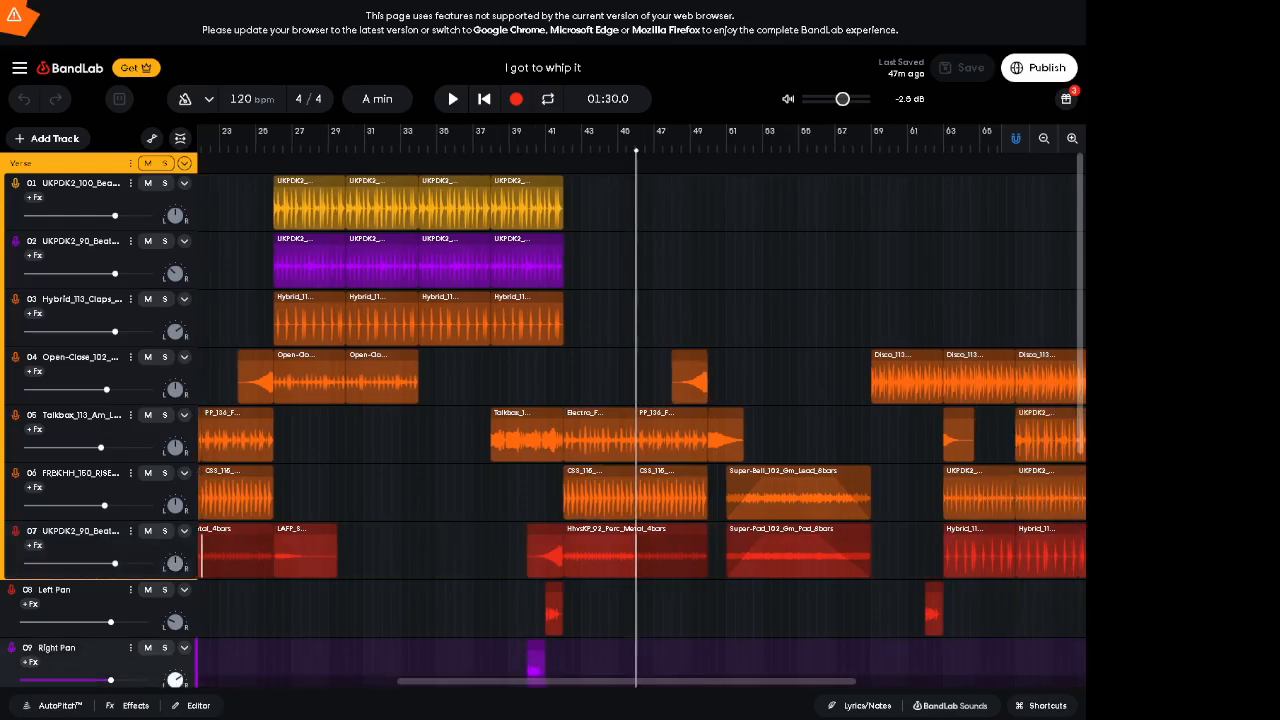
Step: Select the Super-Bell and Super-Pad clips with the first Disco clip, examine the tracks below them, and clear the selection
scroll(642, 410, right, 2)
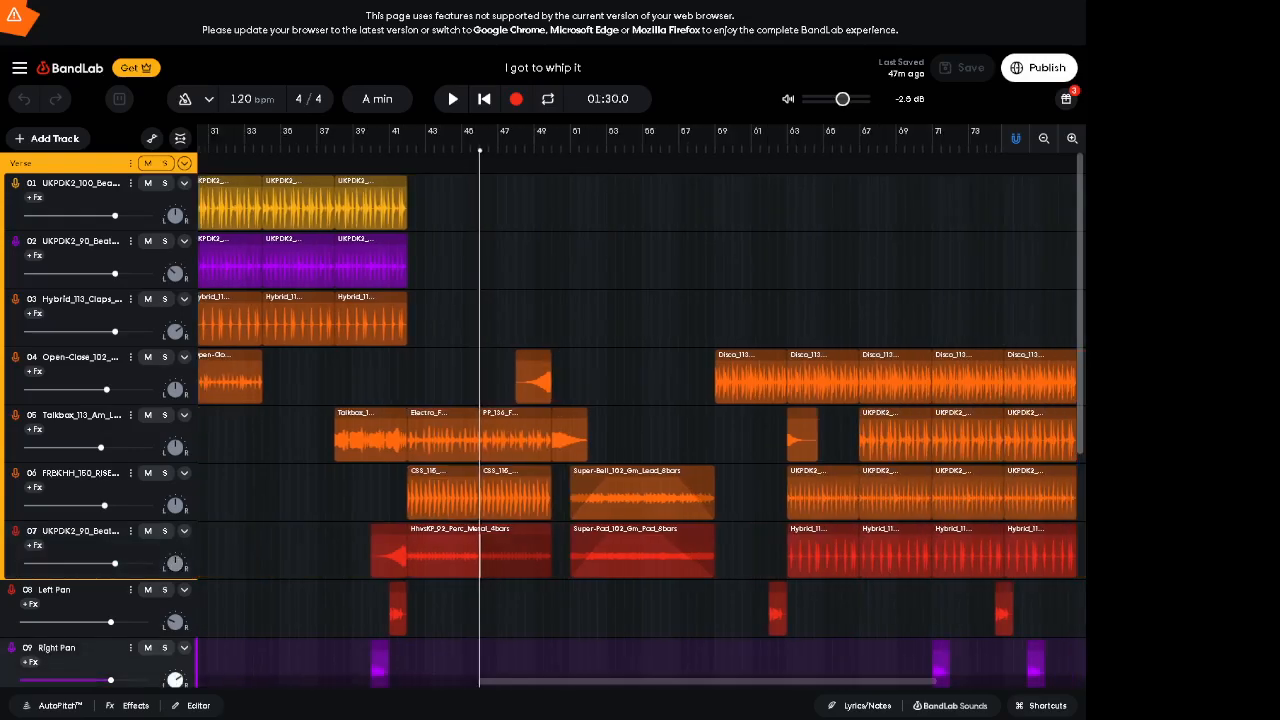
scroll(642, 410, right, 1)
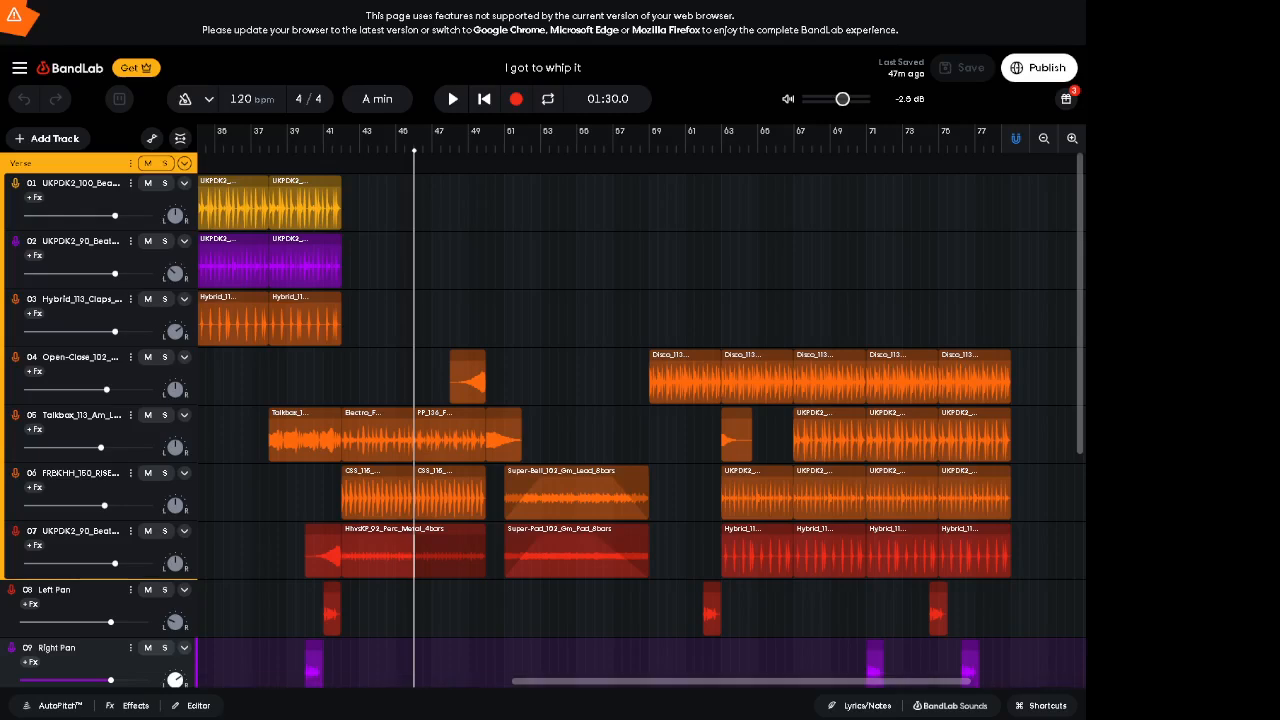
drag(684, 246, 530, 580)
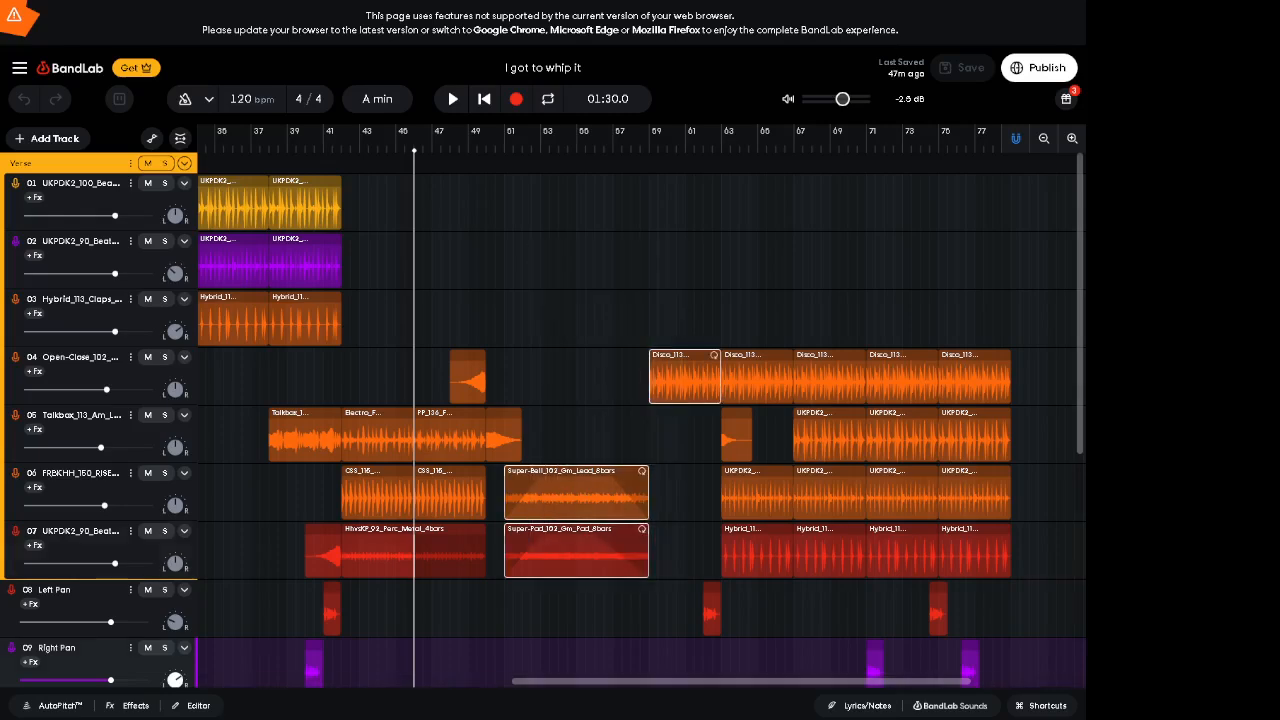
click(576, 552)
scroll(640, 420, down, 5)
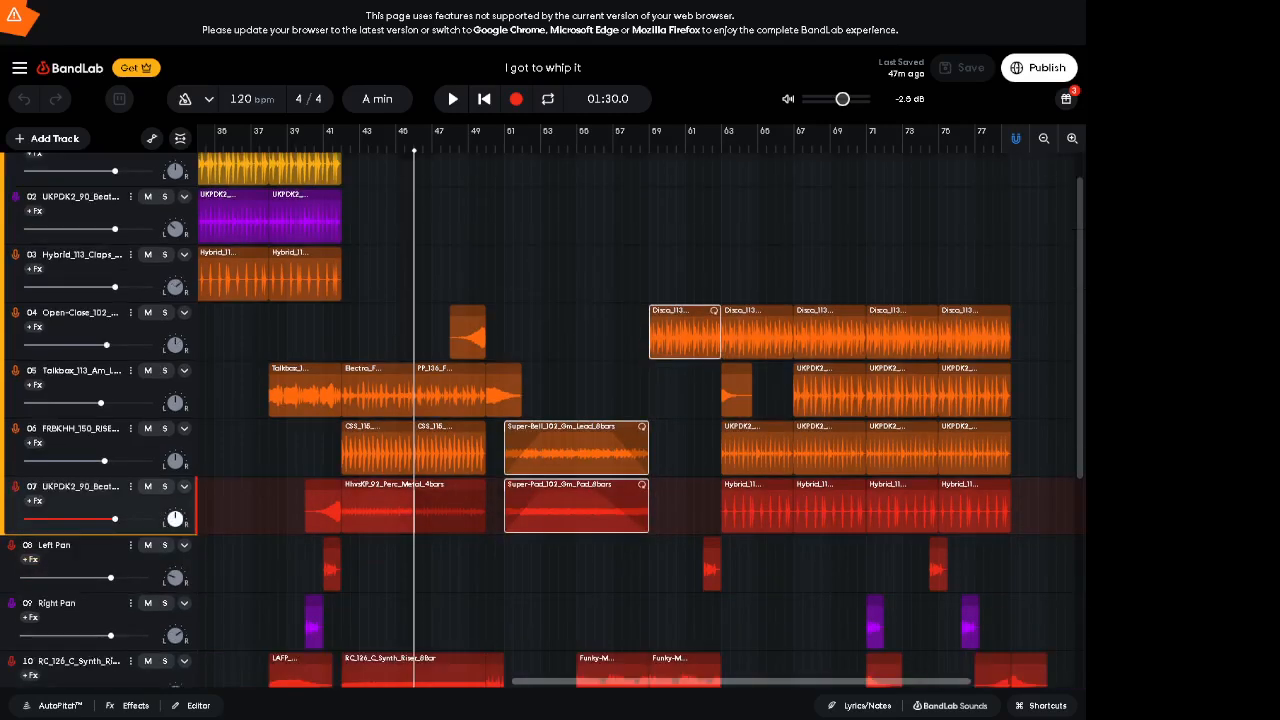
scroll(542, 420, down, 1)
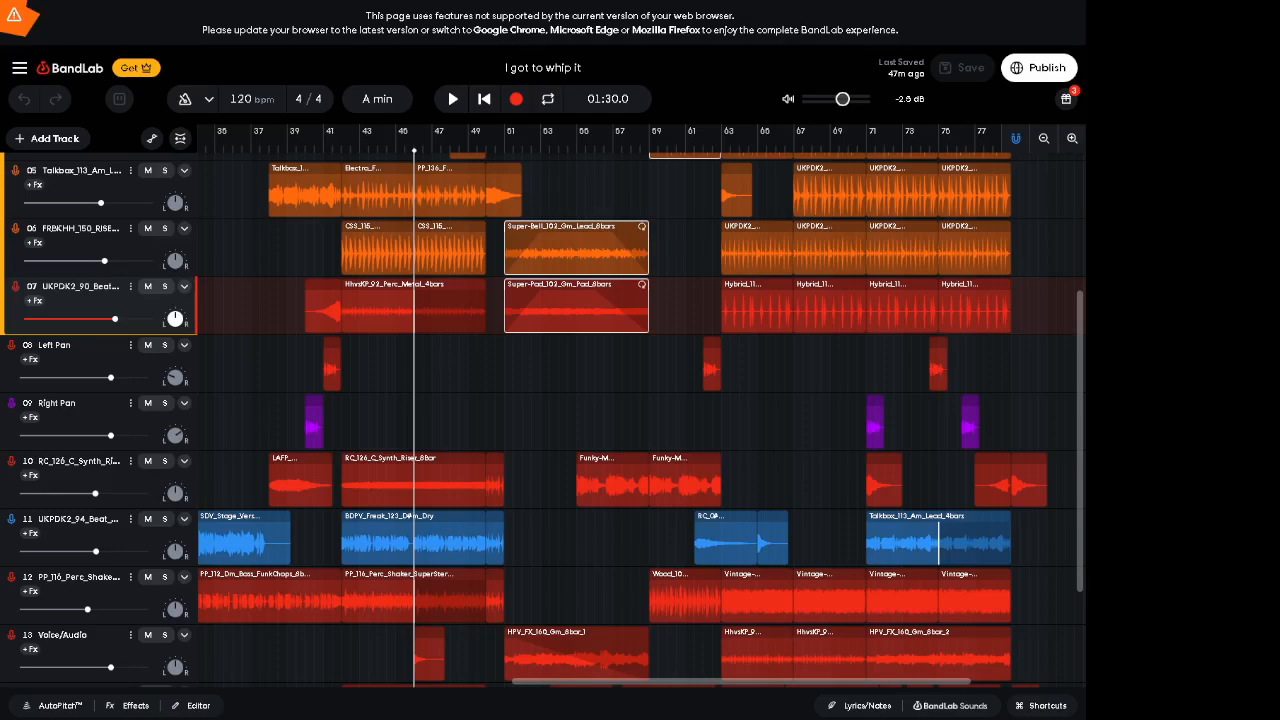
click(690, 422)
Step: Select the clips of bars 63 to 71 on tracks 04 to 07 and of bars 71 to 79 on tracks 04 to 06, and deselect them
scroll(640, 420, up, 5)
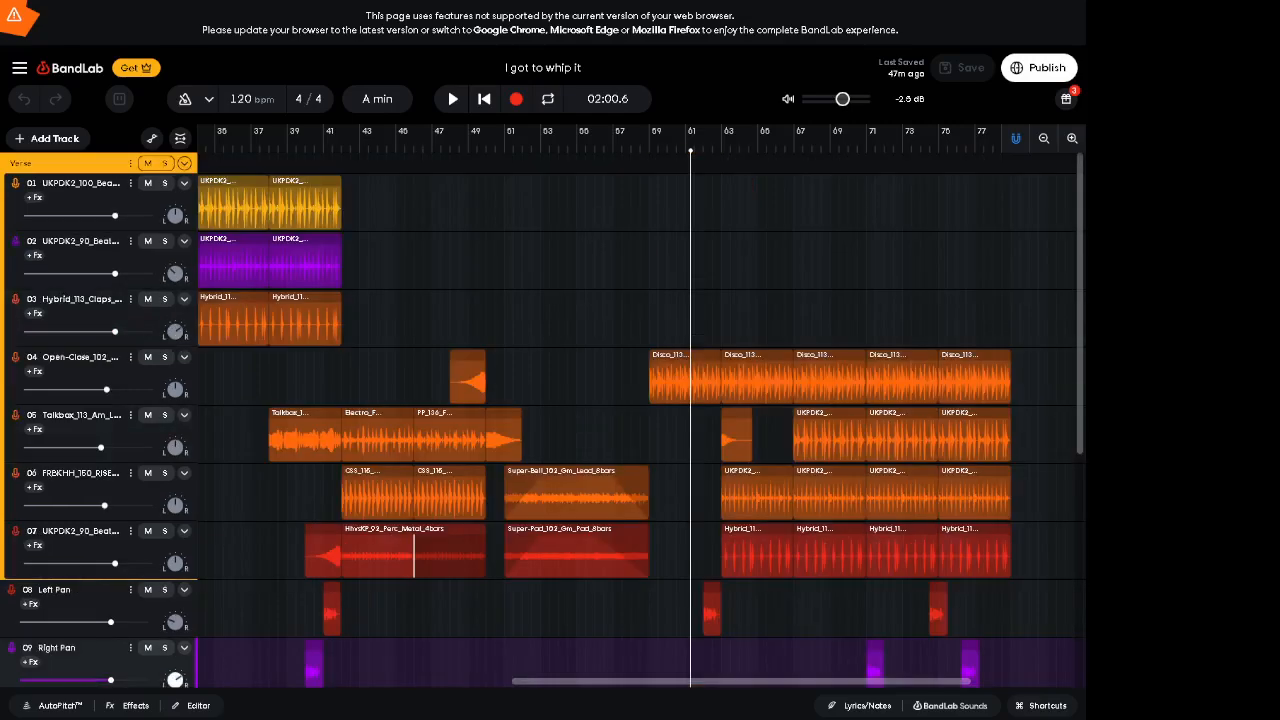
scroll(640, 420, down, 1)
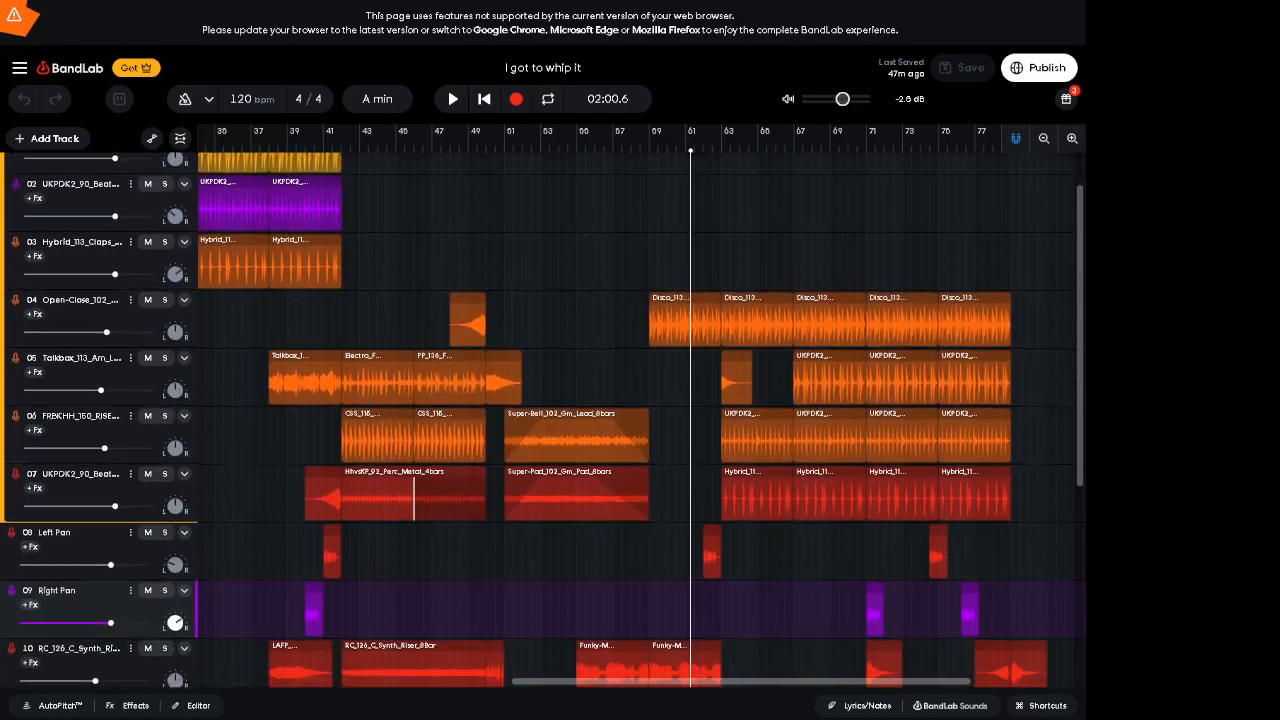
drag(726, 210, 855, 528)
click(836, 497)
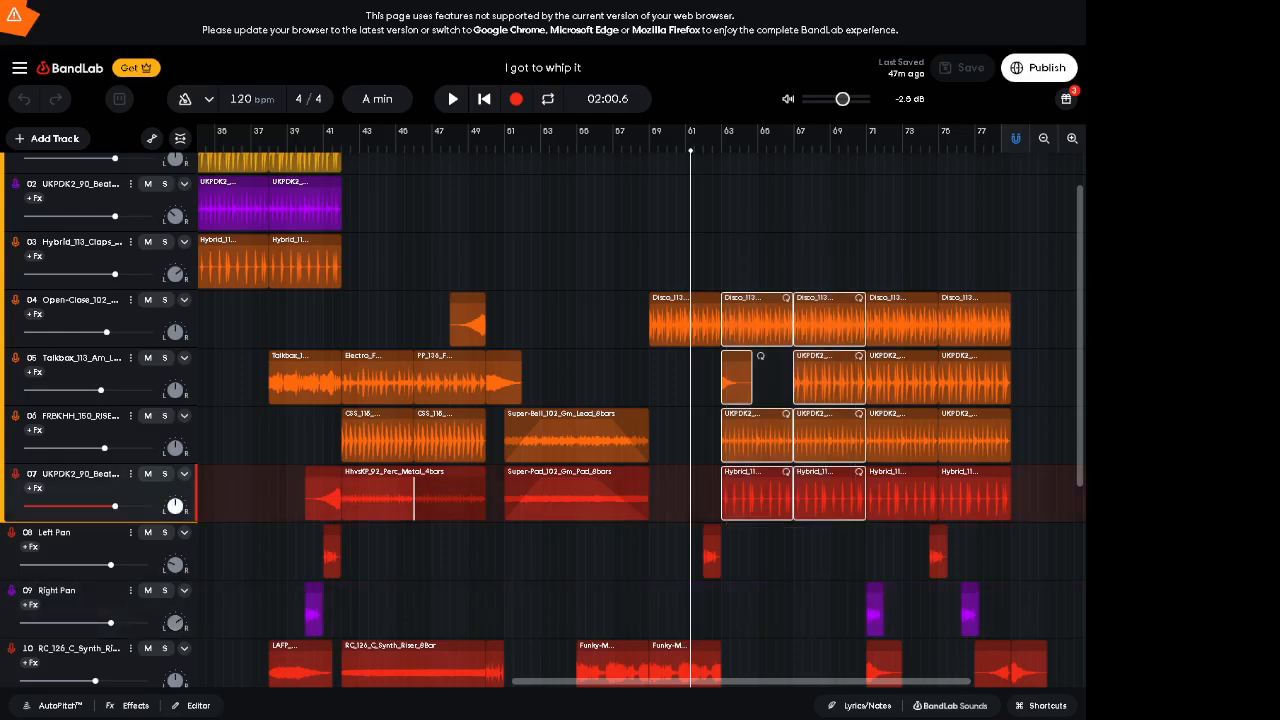
mouse_move(994, 204)
mouse_down()
mouse_move(932, 402)
mouse_move(929, 457)
mouse_up()
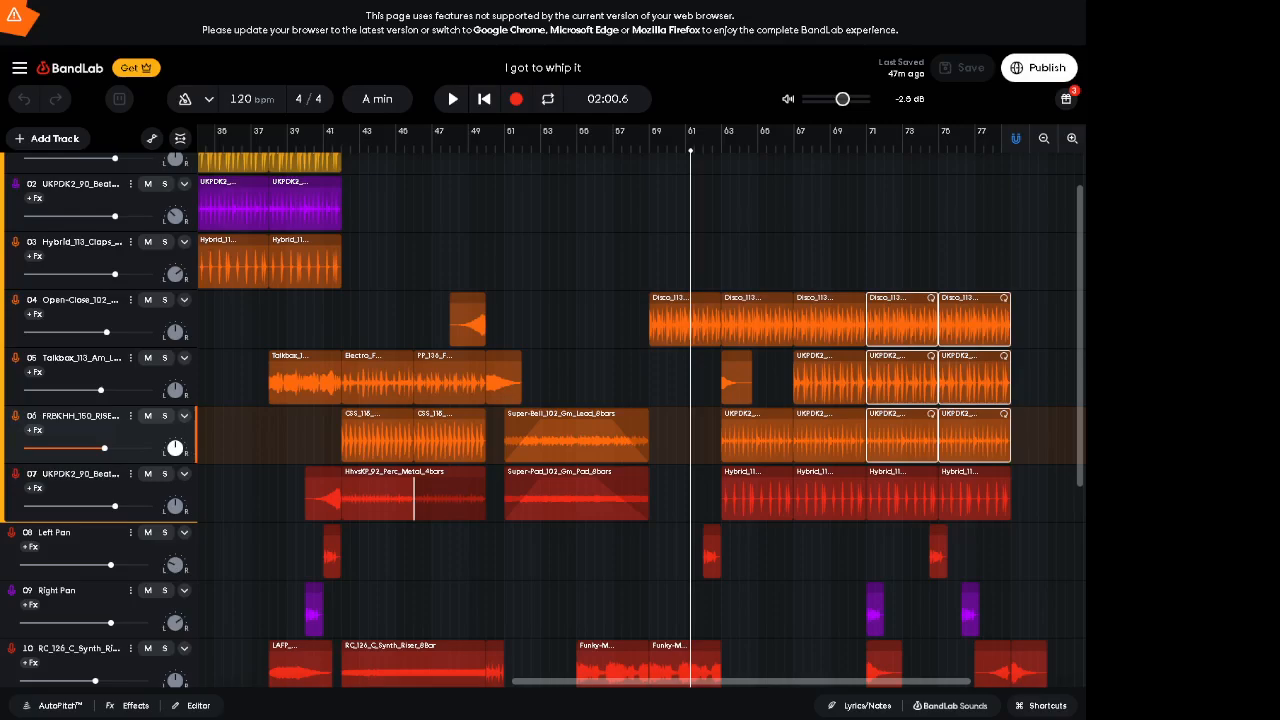
click(567, 552)
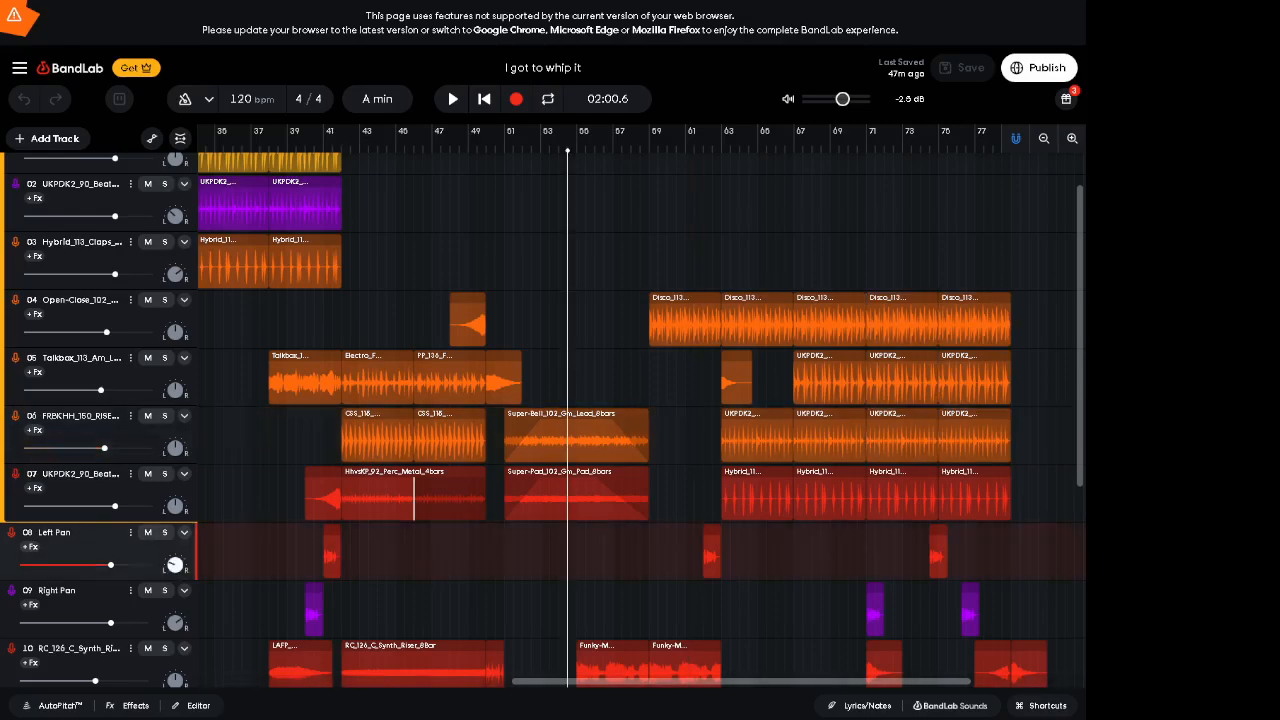
Step: Examine the arrangement back to bar 1 and the lower tracks from Left Pan down to the full-song audio on track 15
key(space)
scroll(640, 420, left, 3)
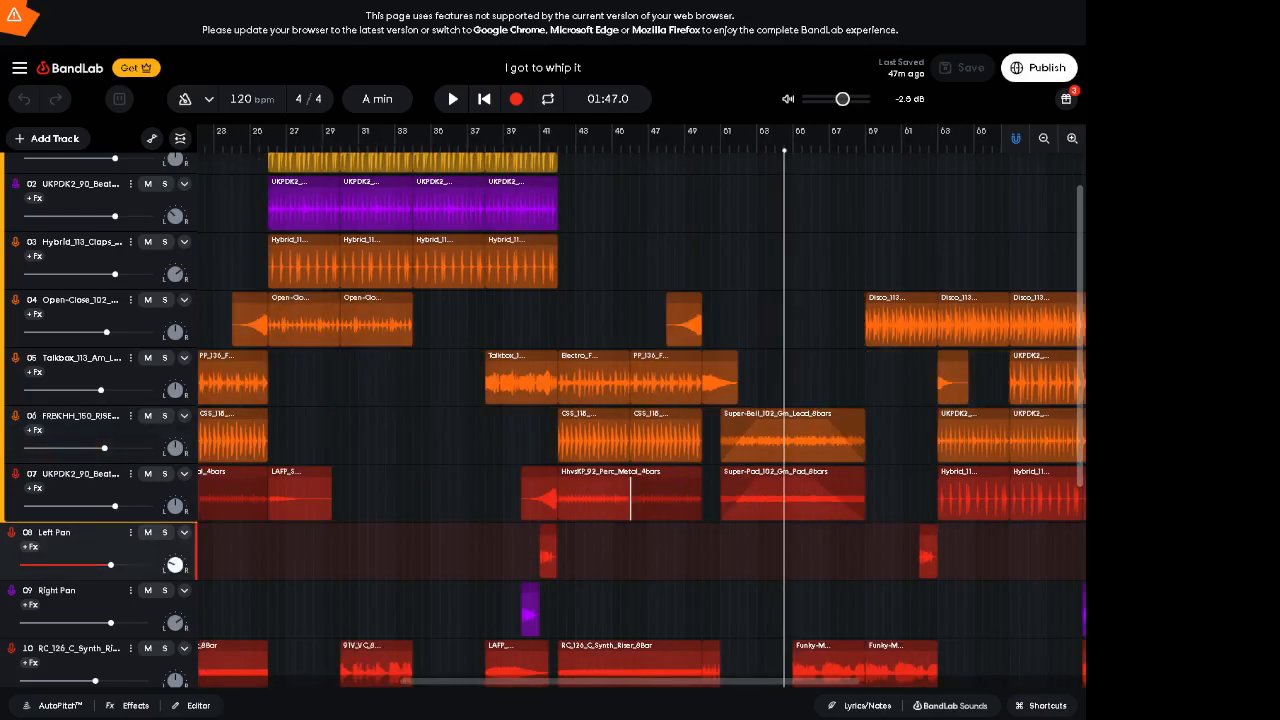
scroll(640, 420, left, 1)
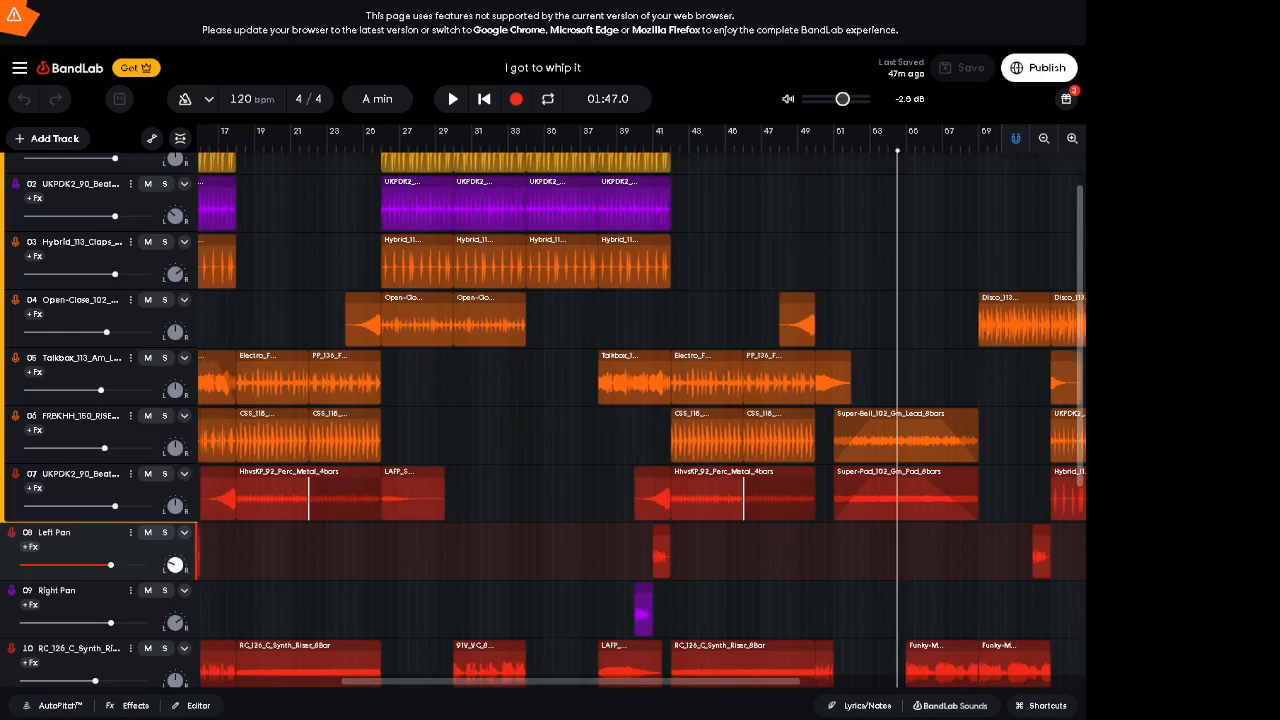
scroll(640, 420, left, 3)
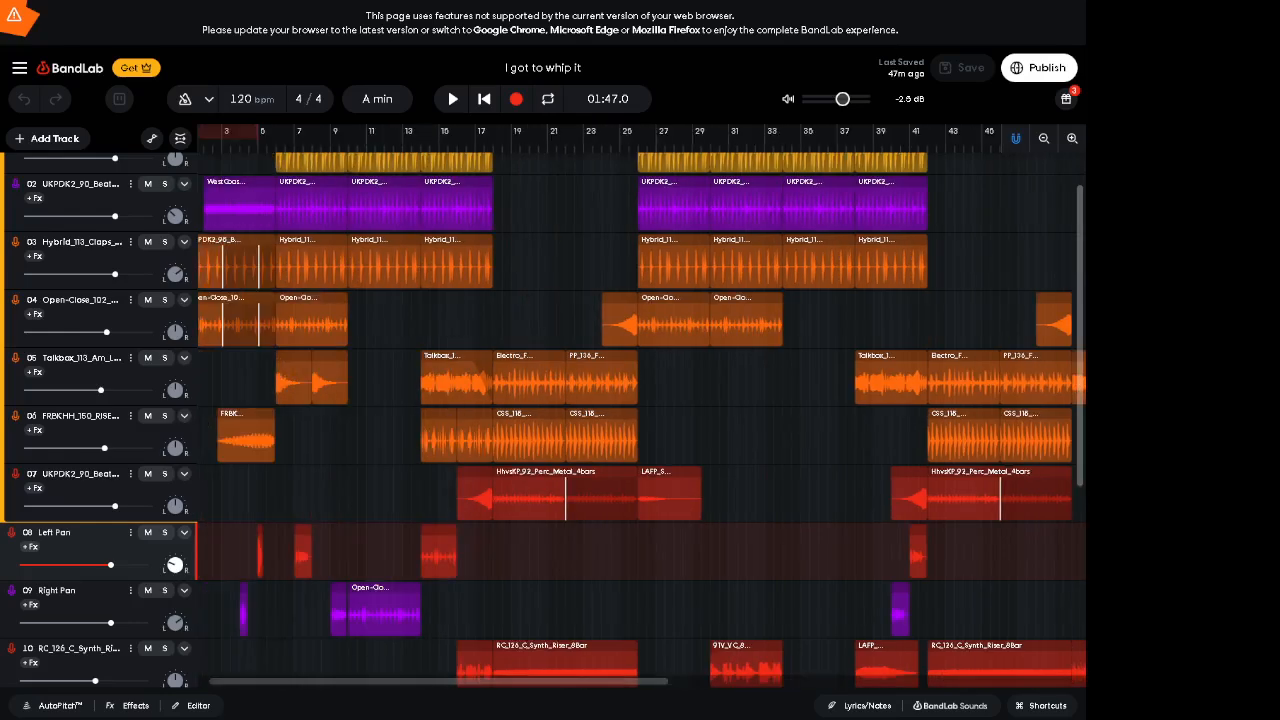
scroll(640, 420, left, 1)
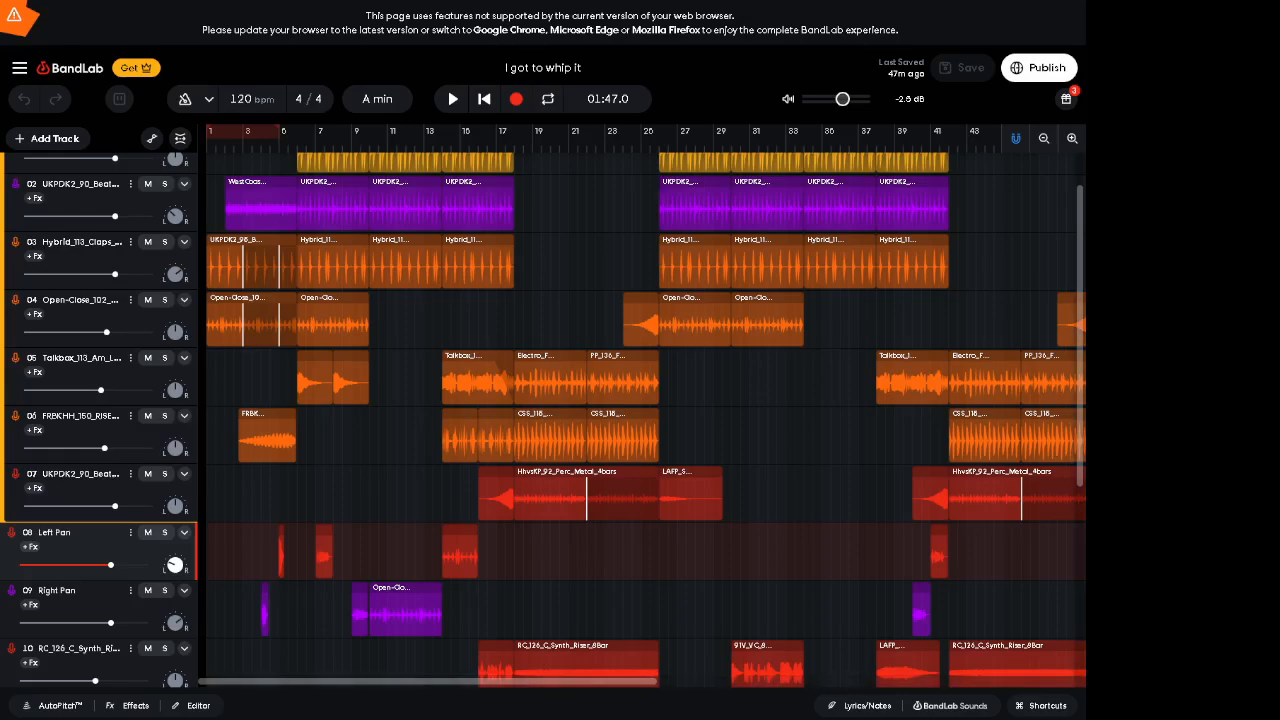
scroll(640, 420, down, 3)
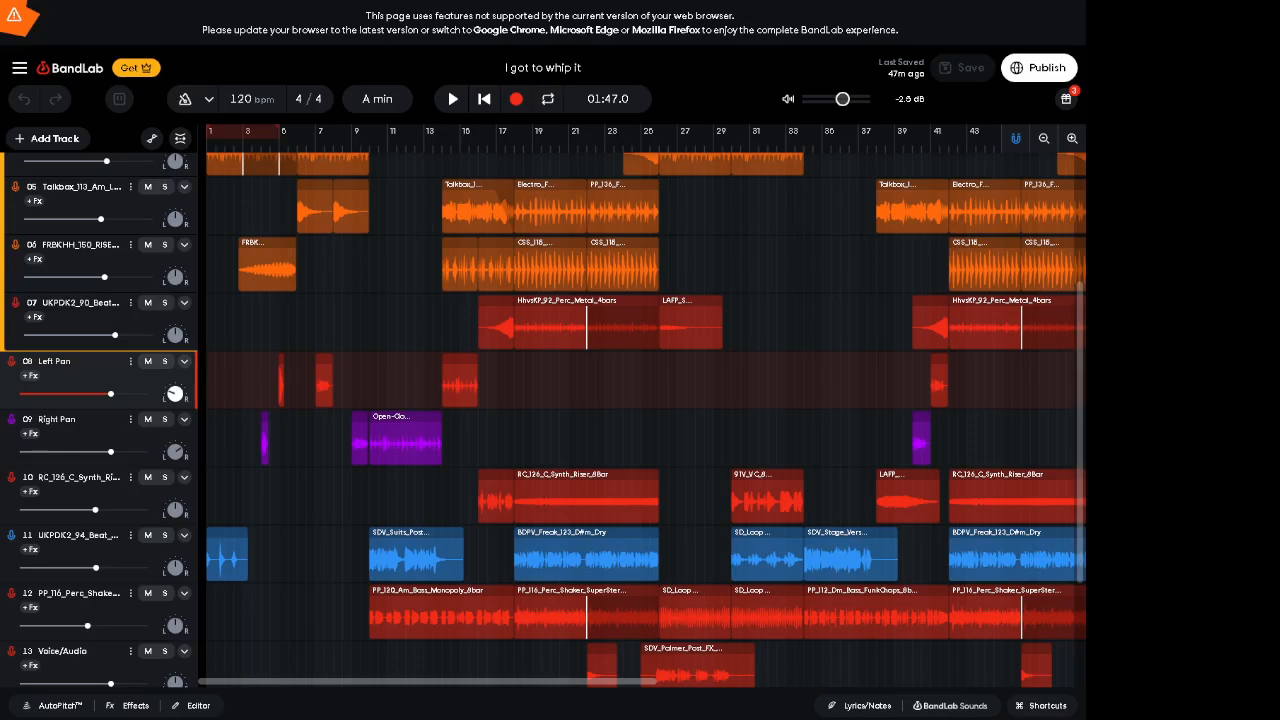
scroll(640, 420, down, 3)
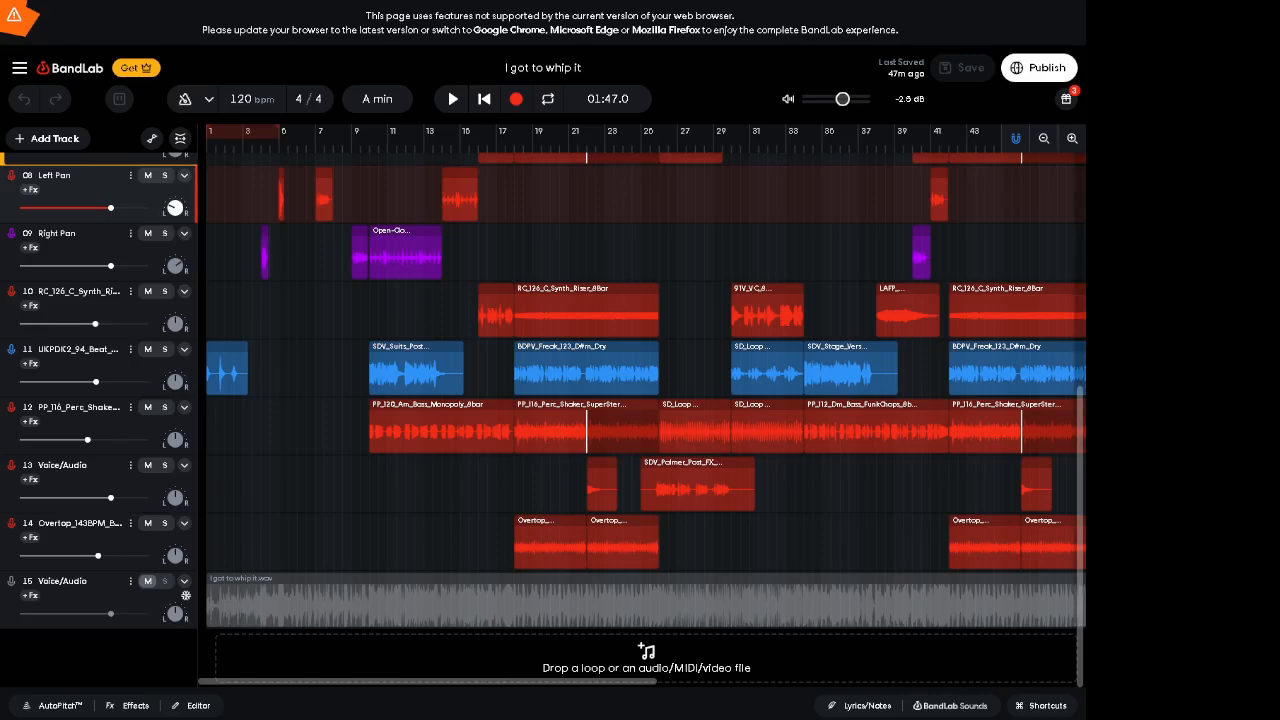
scroll(640, 420, up, 7)
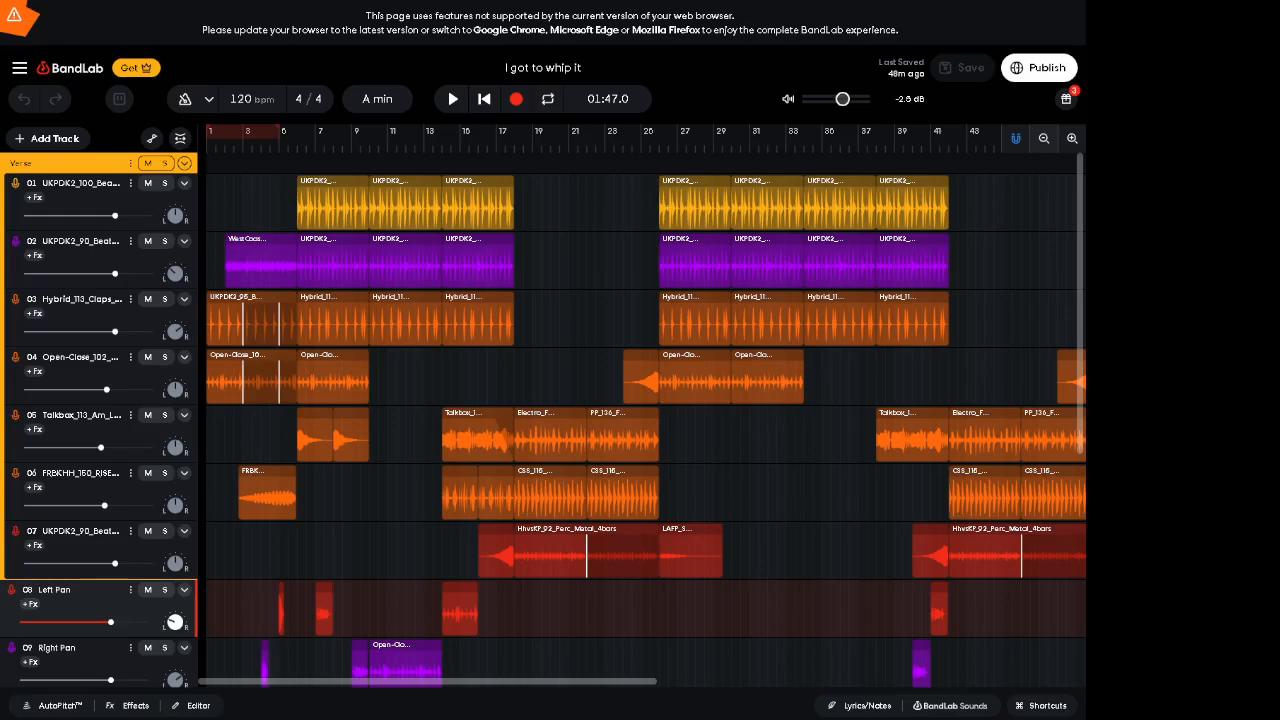
Step: Zoom the timeline out to show bars 1 to about 55 and place the playhead near bar 21
scroll(640, 420, down, 1)
scroll(640, 420, down, 1)
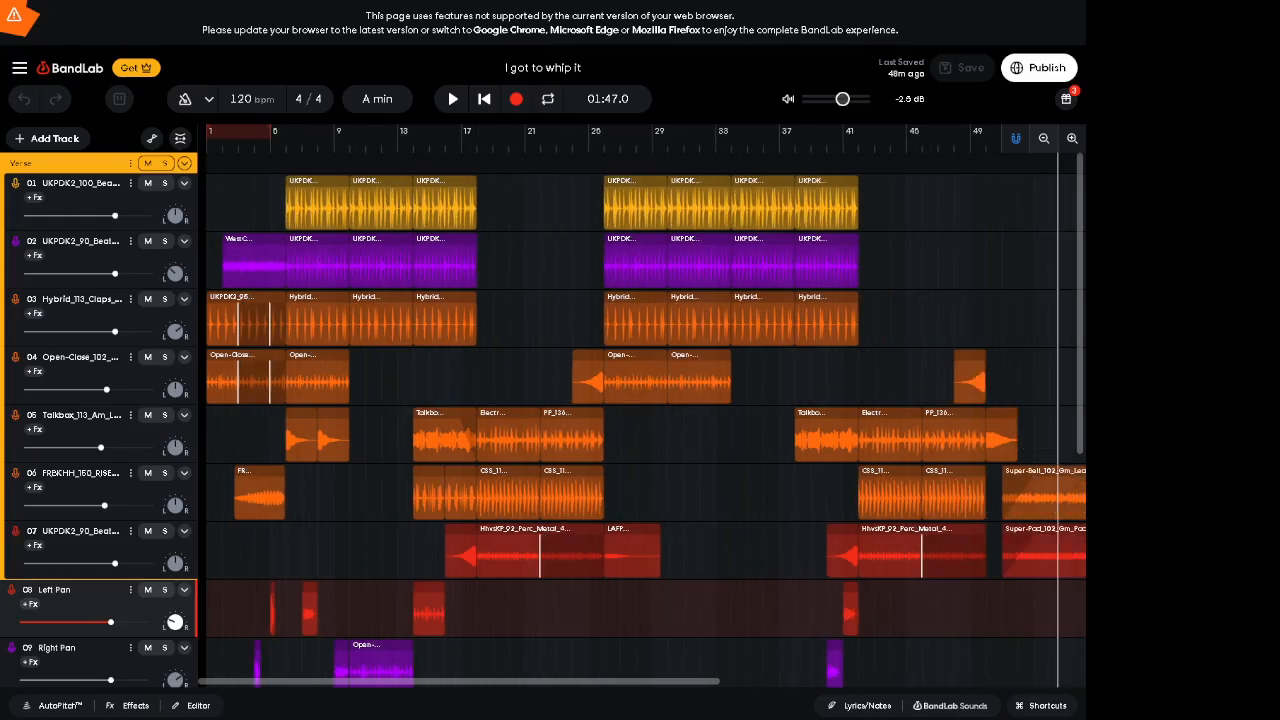
scroll(640, 420, down, 1)
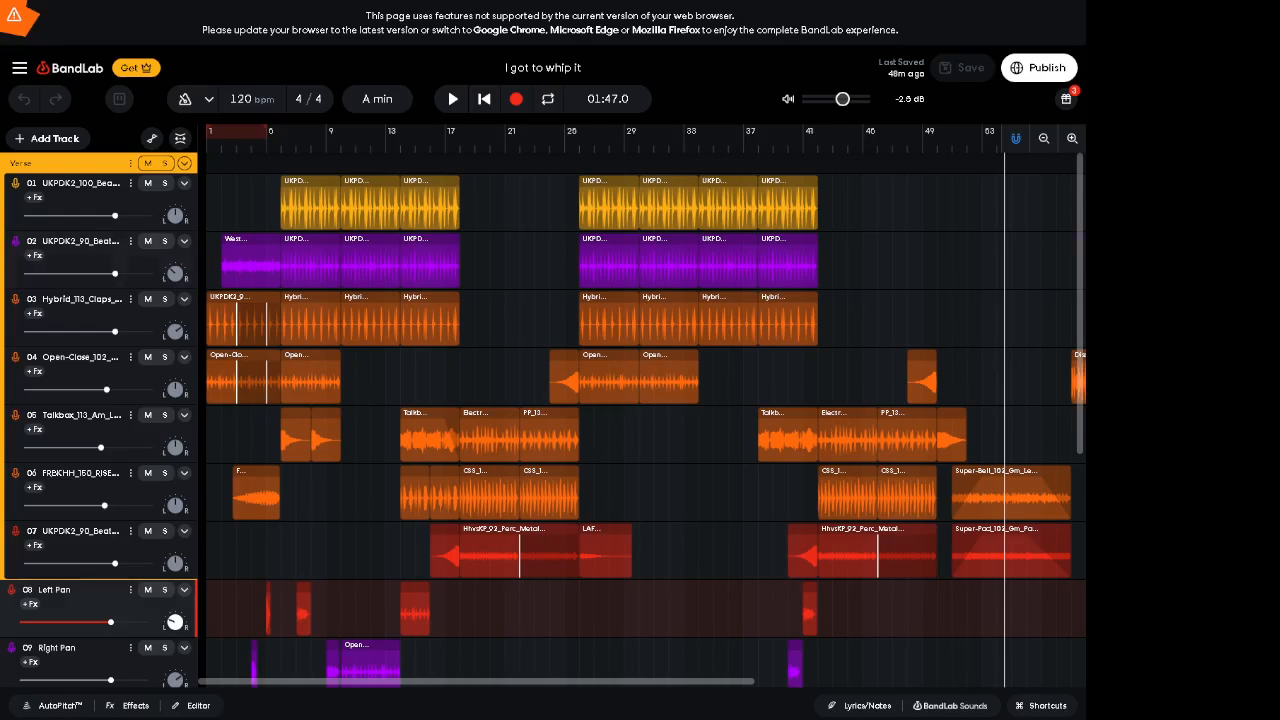
click(888, 261)
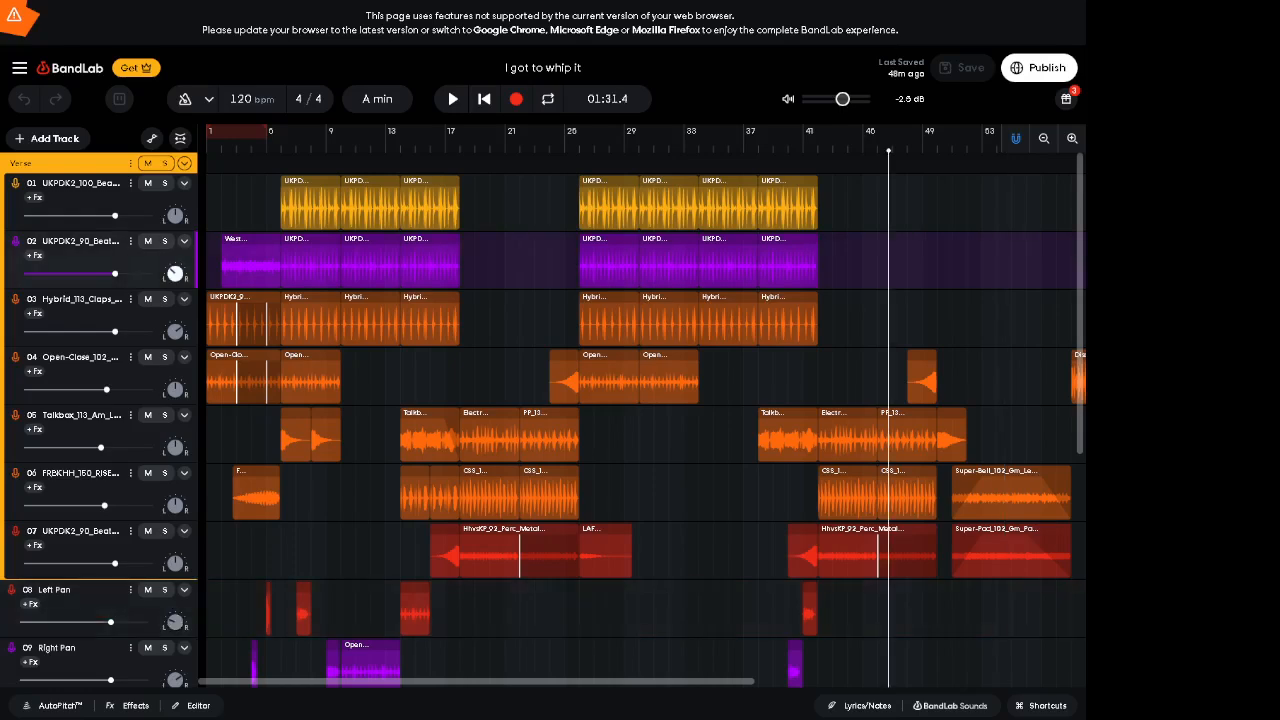
click(430, 204)
click(494, 140)
click(511, 204)
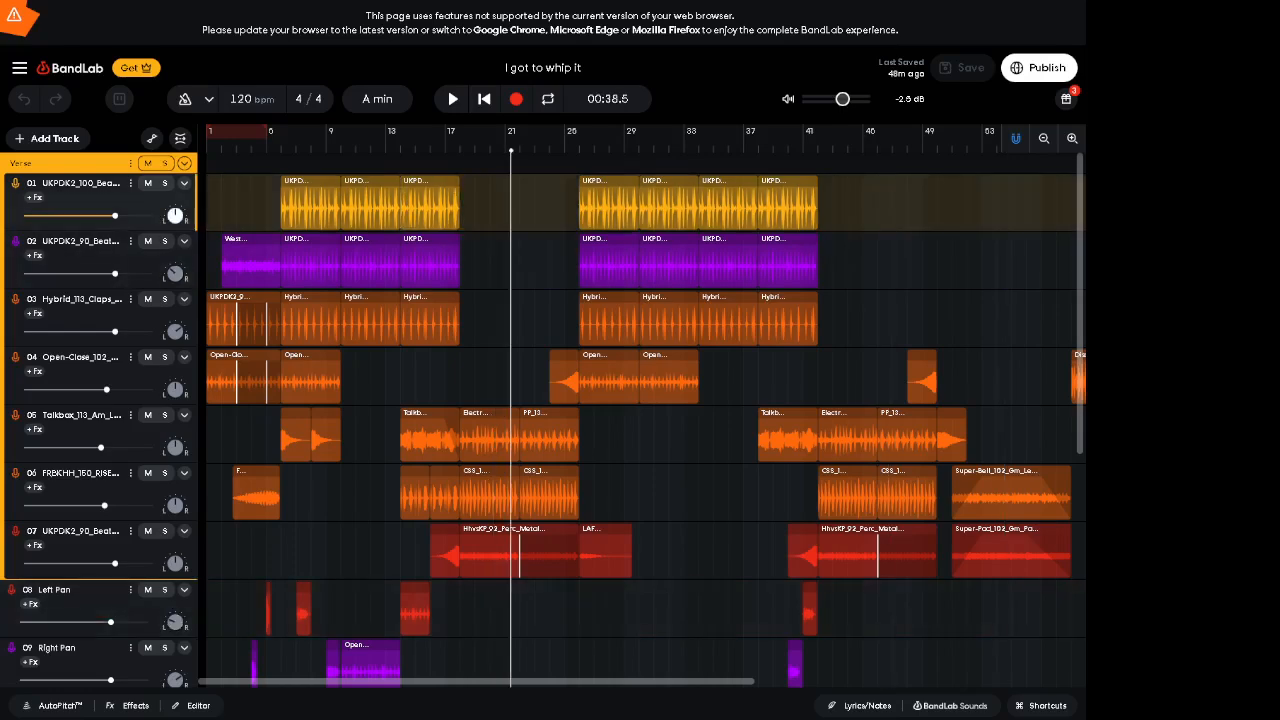
Step: Play the song's intro from the beginning, stop playback, and select the riser clip that leads into bar 6 on track 06
click(484, 99)
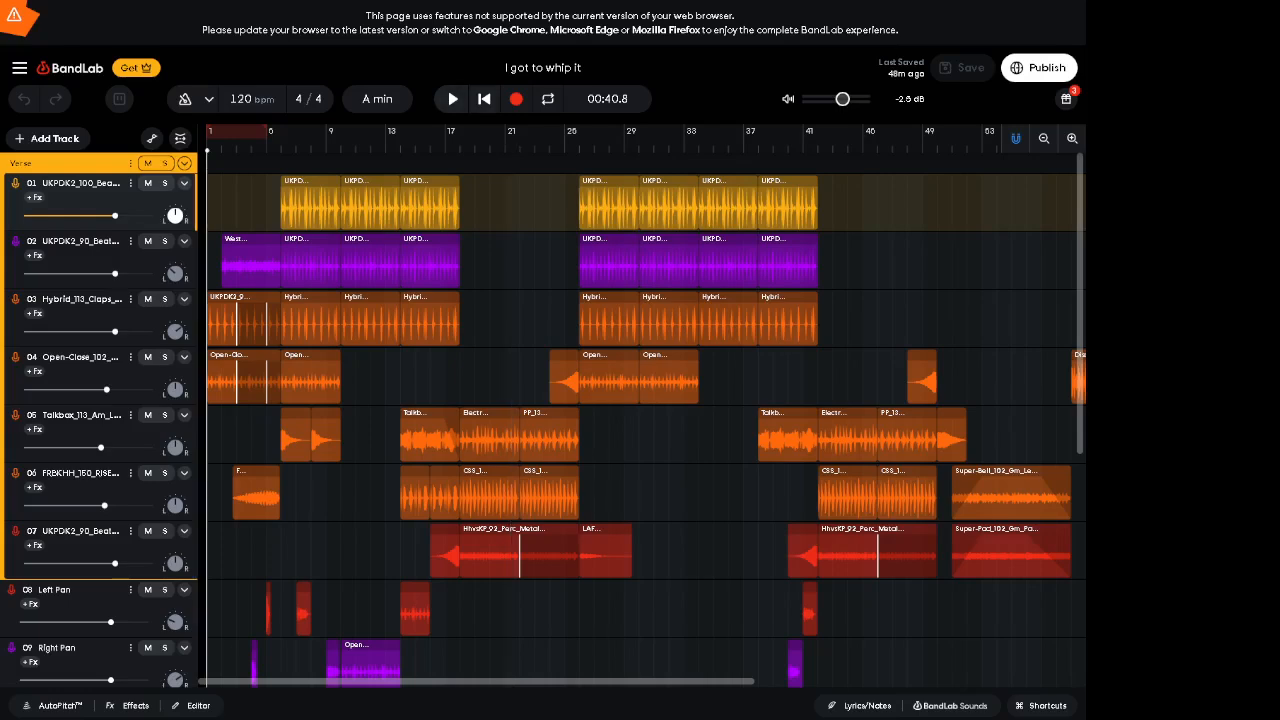
key(space)
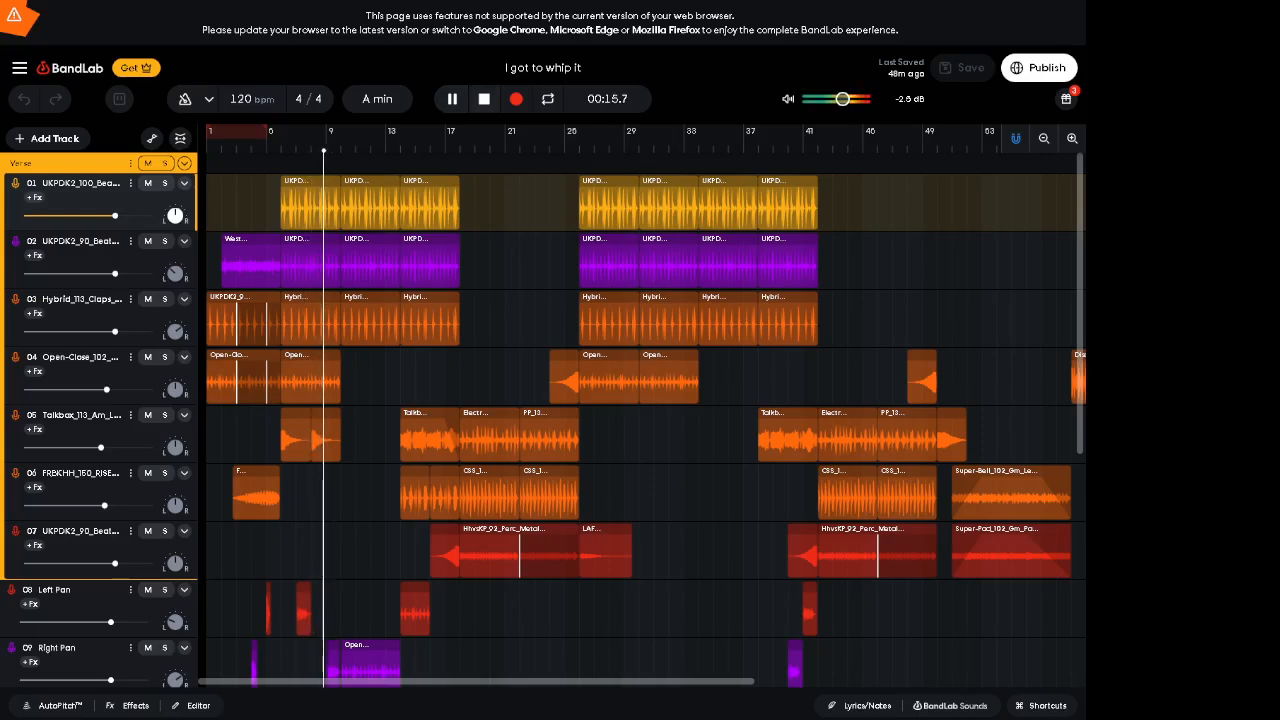
key(space)
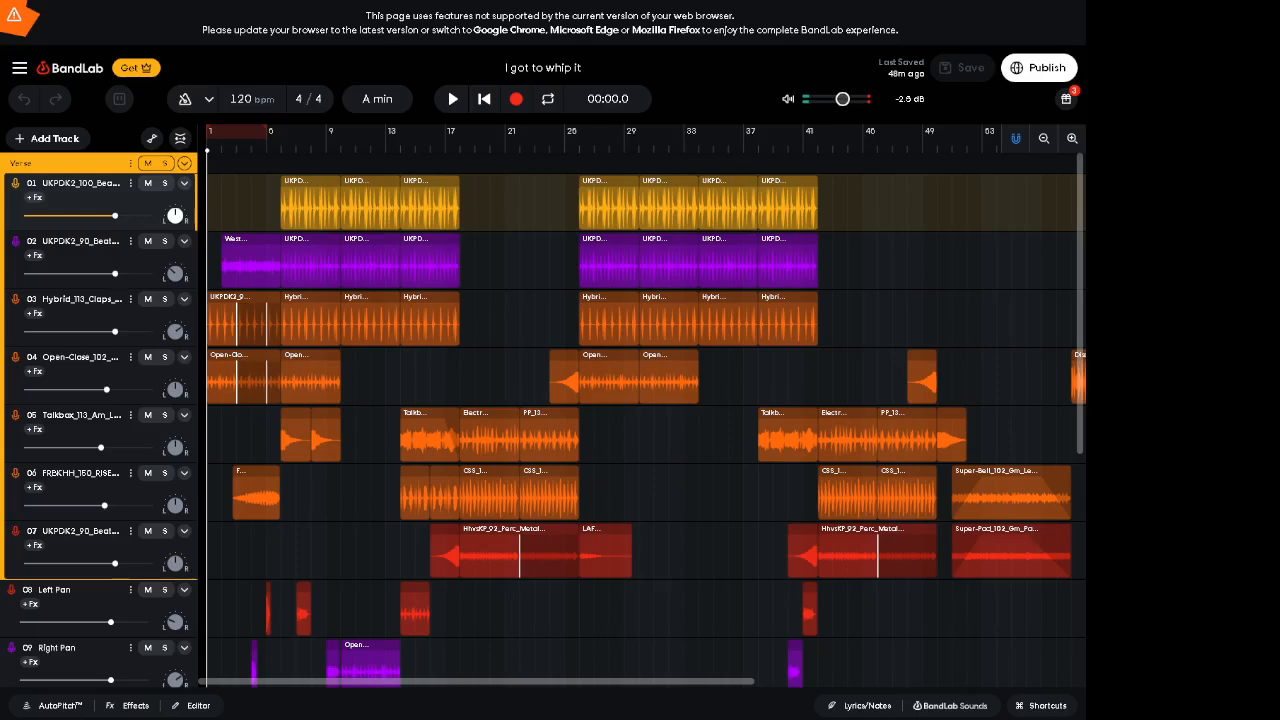
click(256, 492)
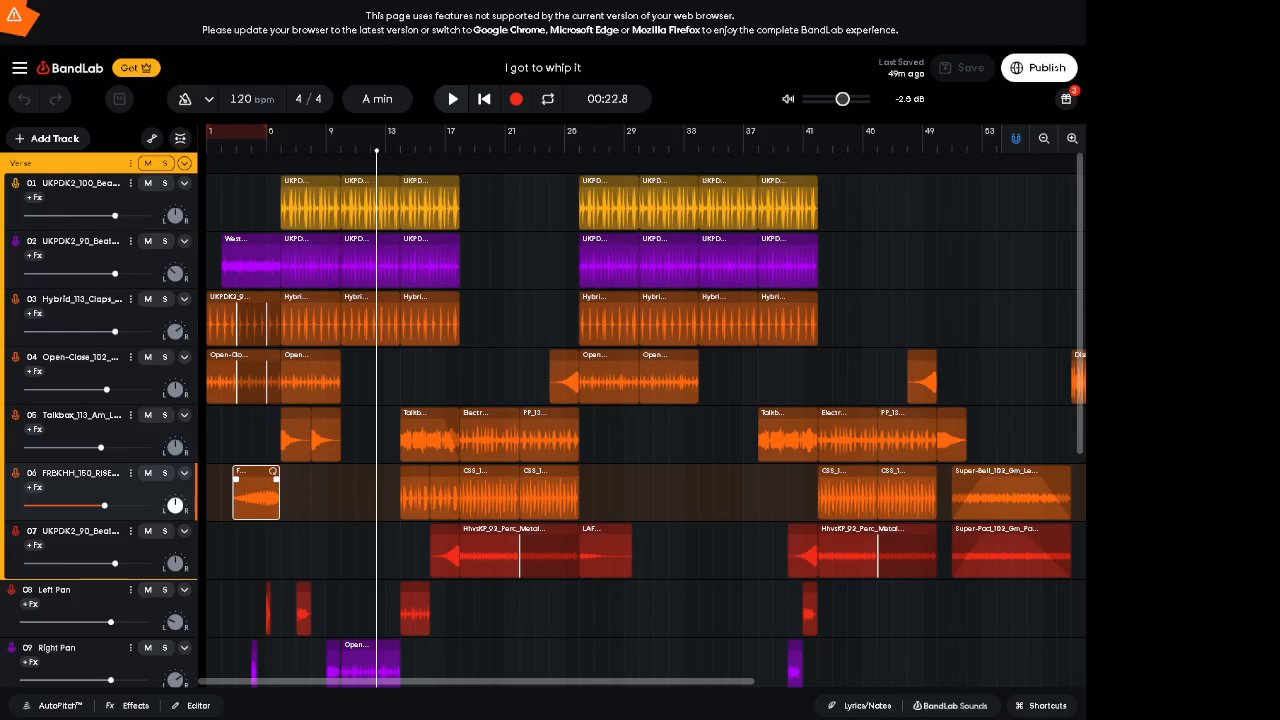
Step: Play the verse's end up to bar 16, select the transition clip of bars 16 to 18 on track 07, and listen on into bar 19
key(space)
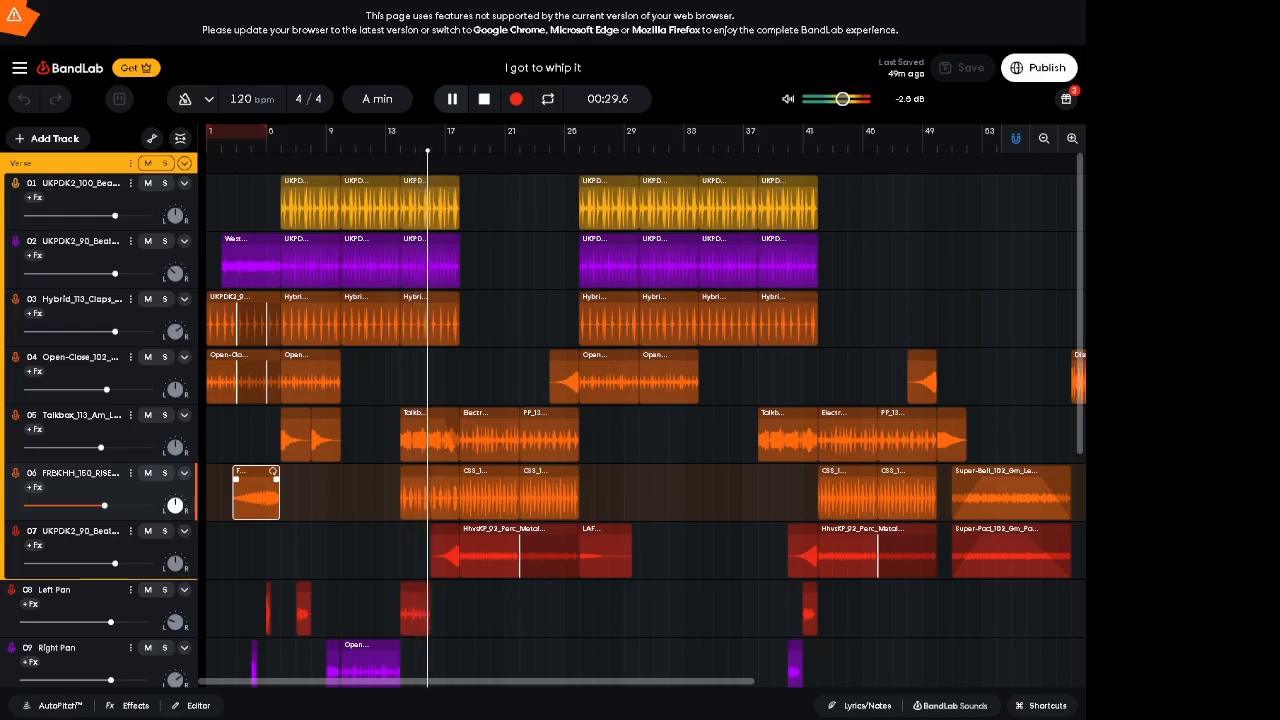
key(space)
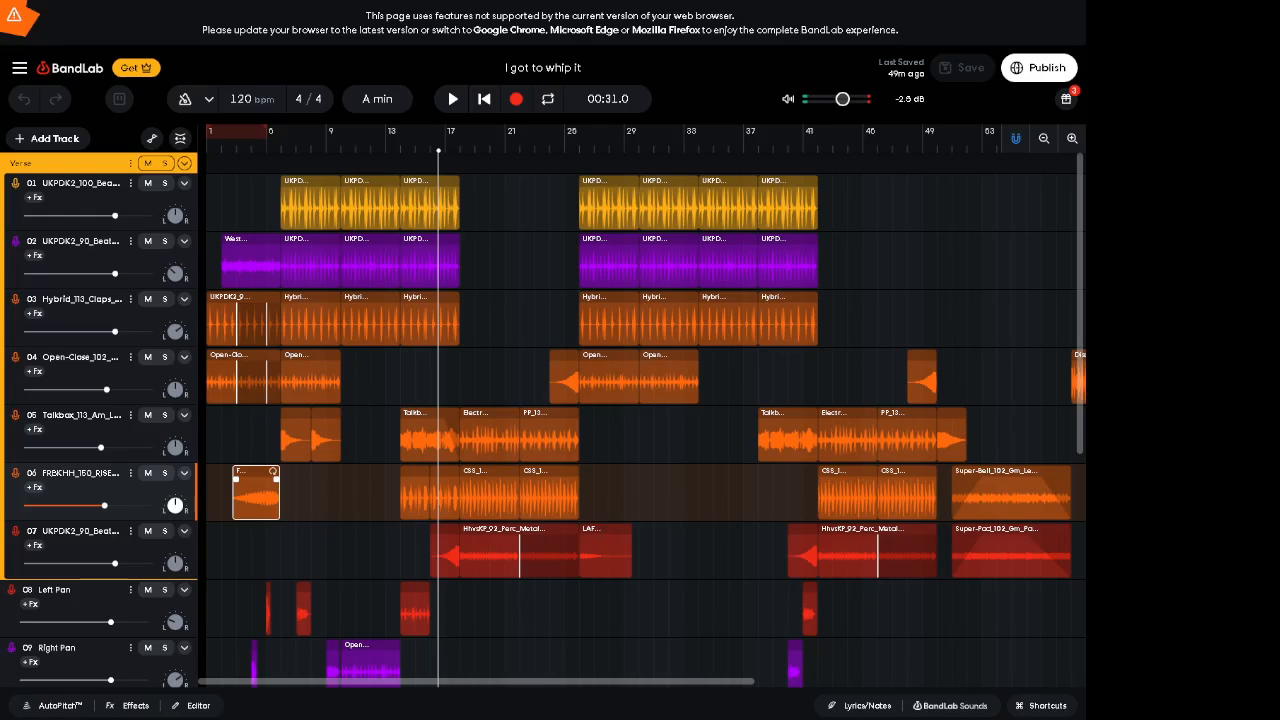
click(452, 540)
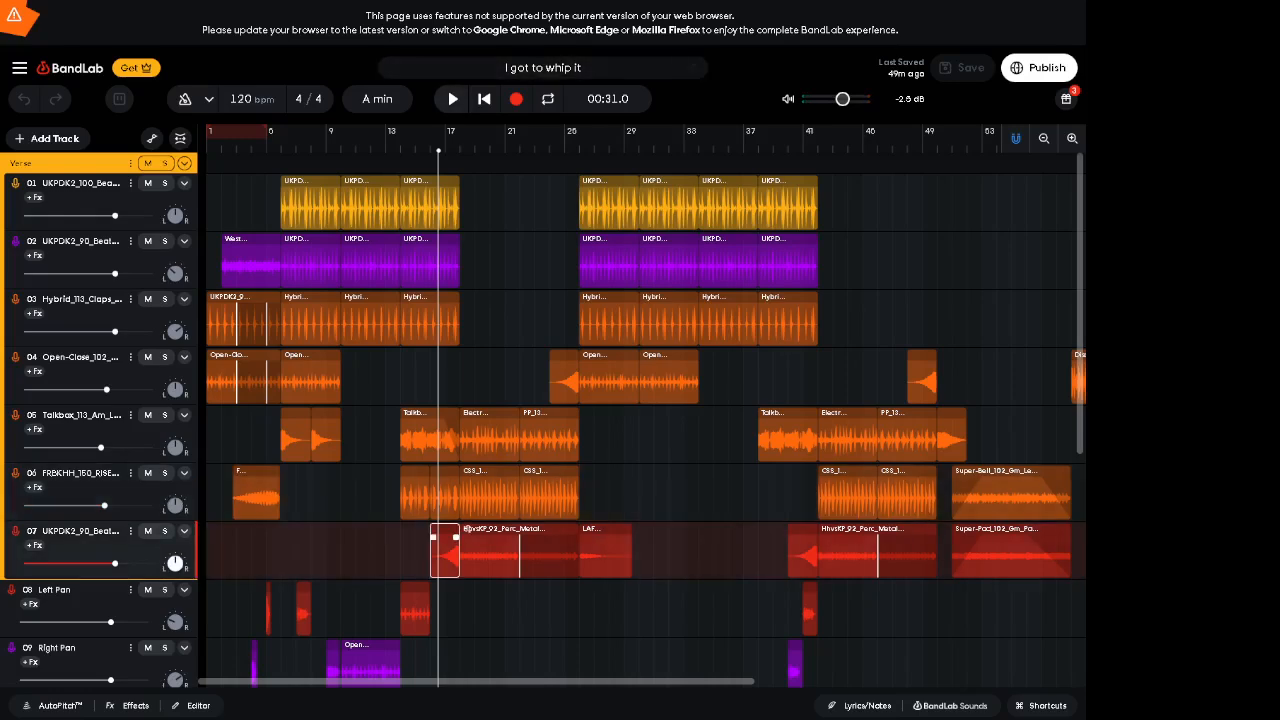
key(space)
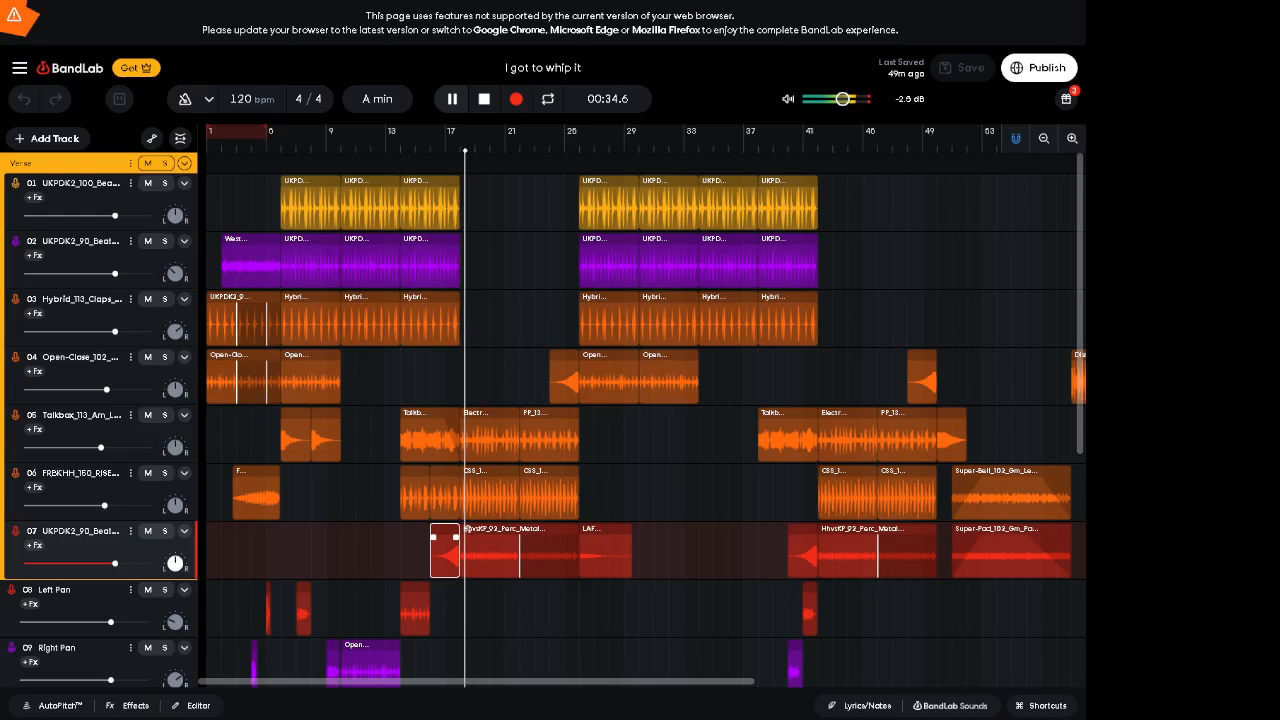
key(space)
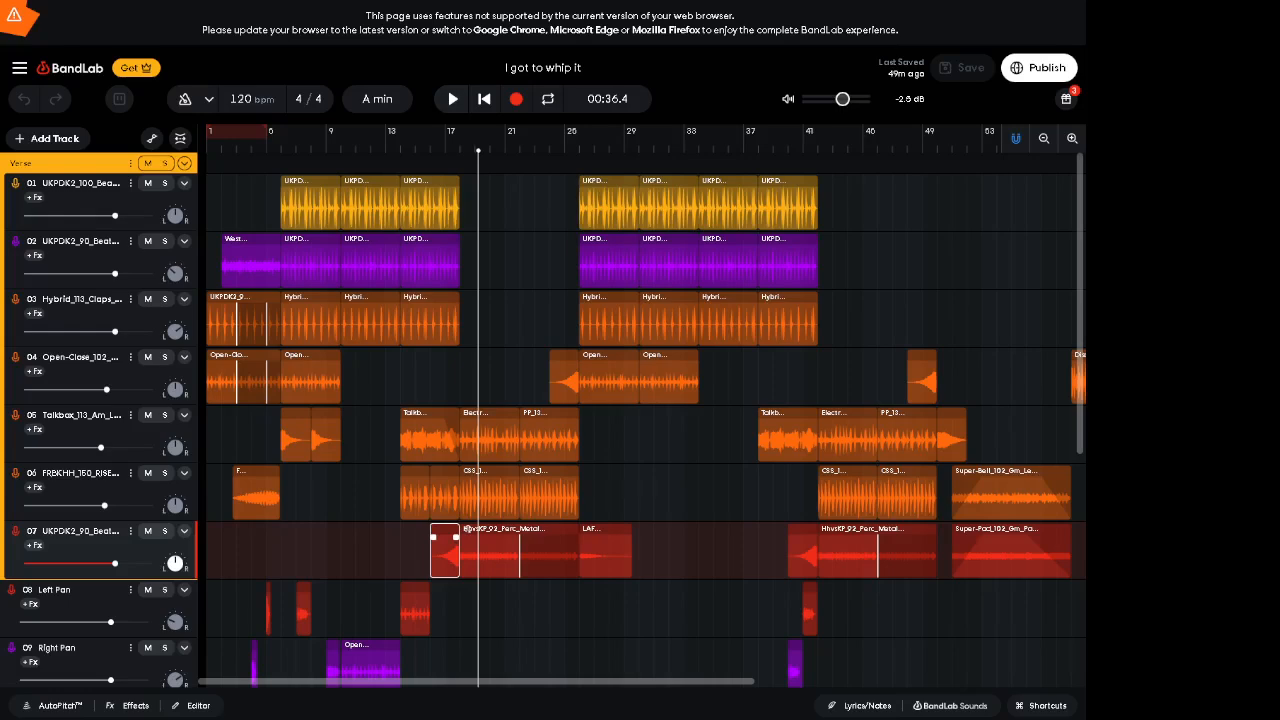
Step: Place the playhead near bar 23, select the transition clips before and at bar 26 on tracks 04 and 07, and play through to bar 28
click(544, 140)
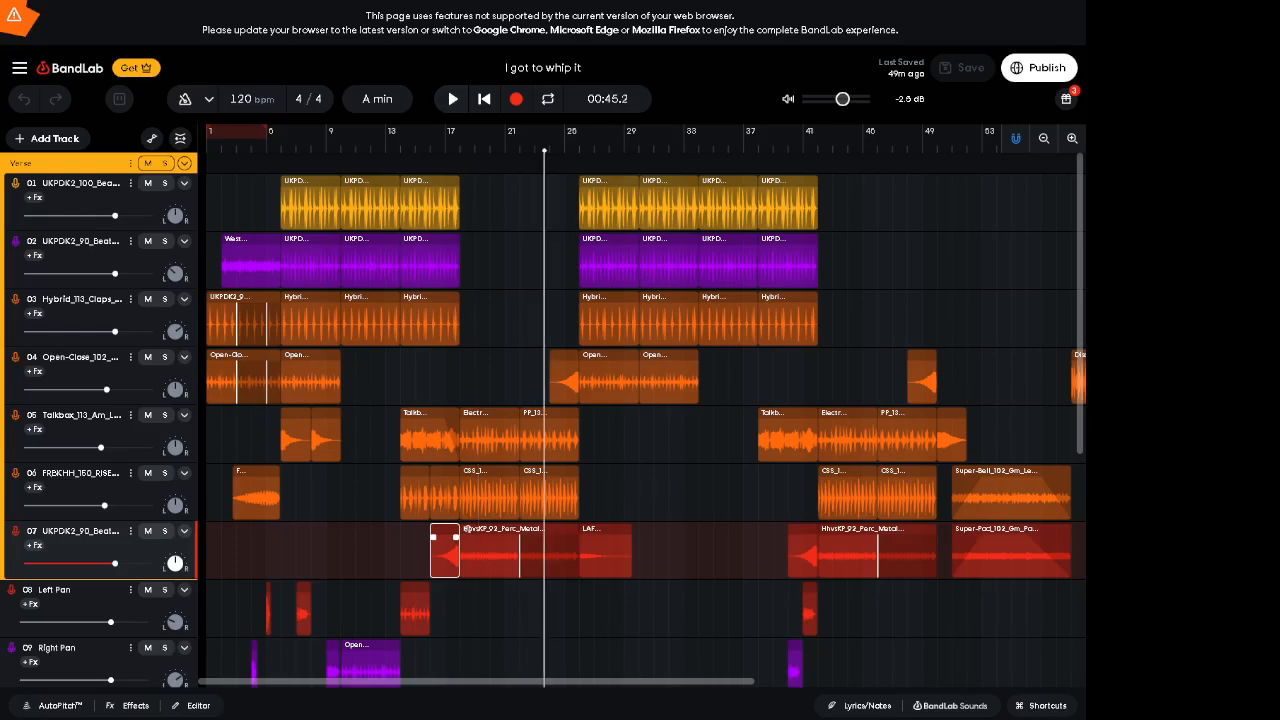
click(586, 356)
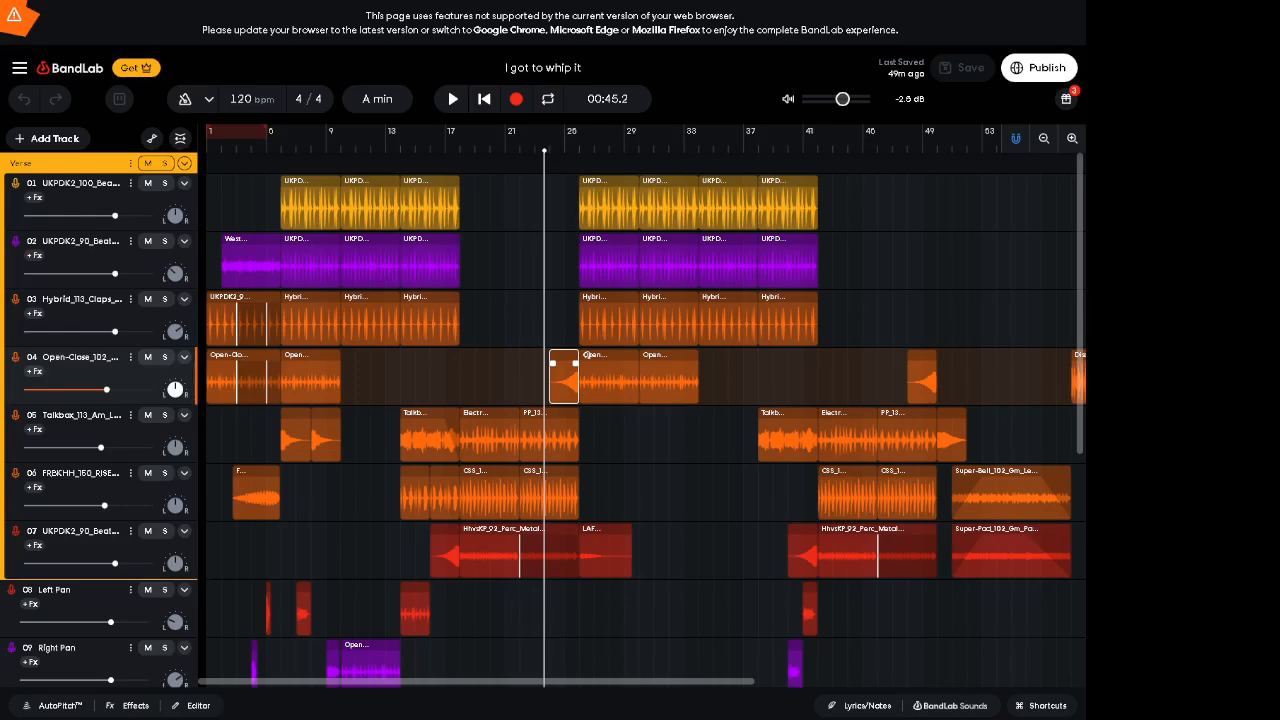
click(588, 530)
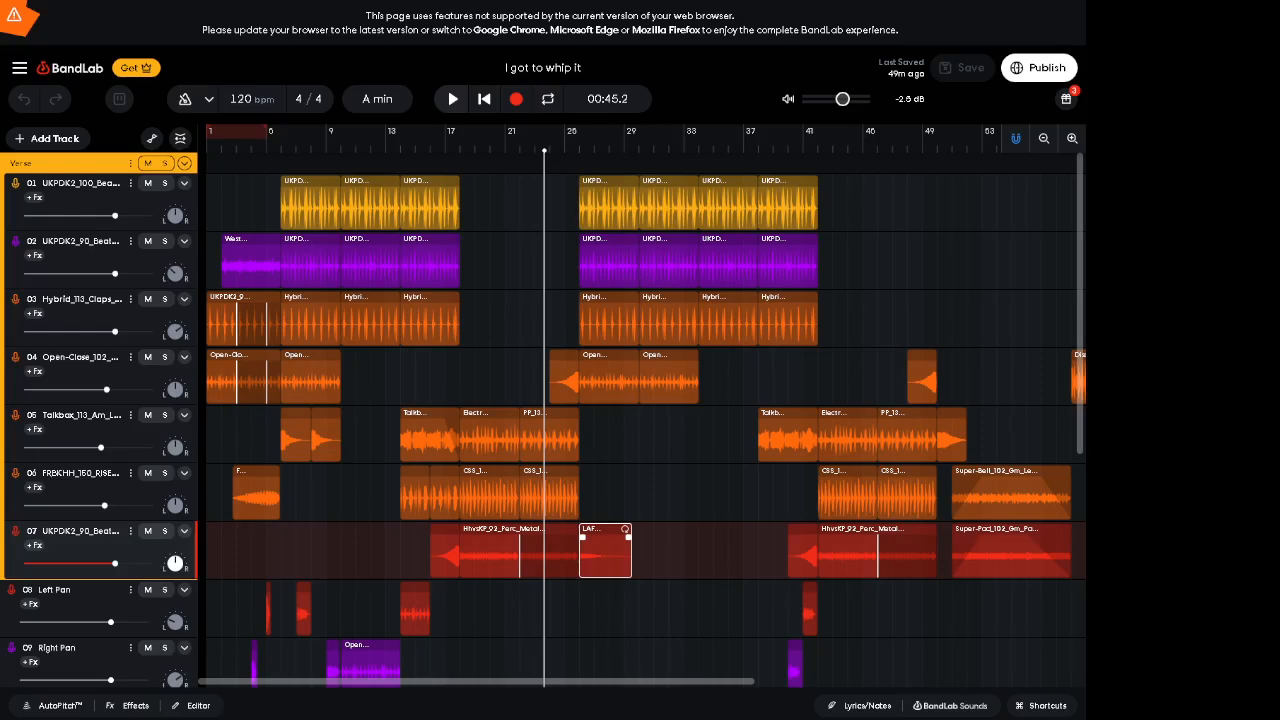
key(space)
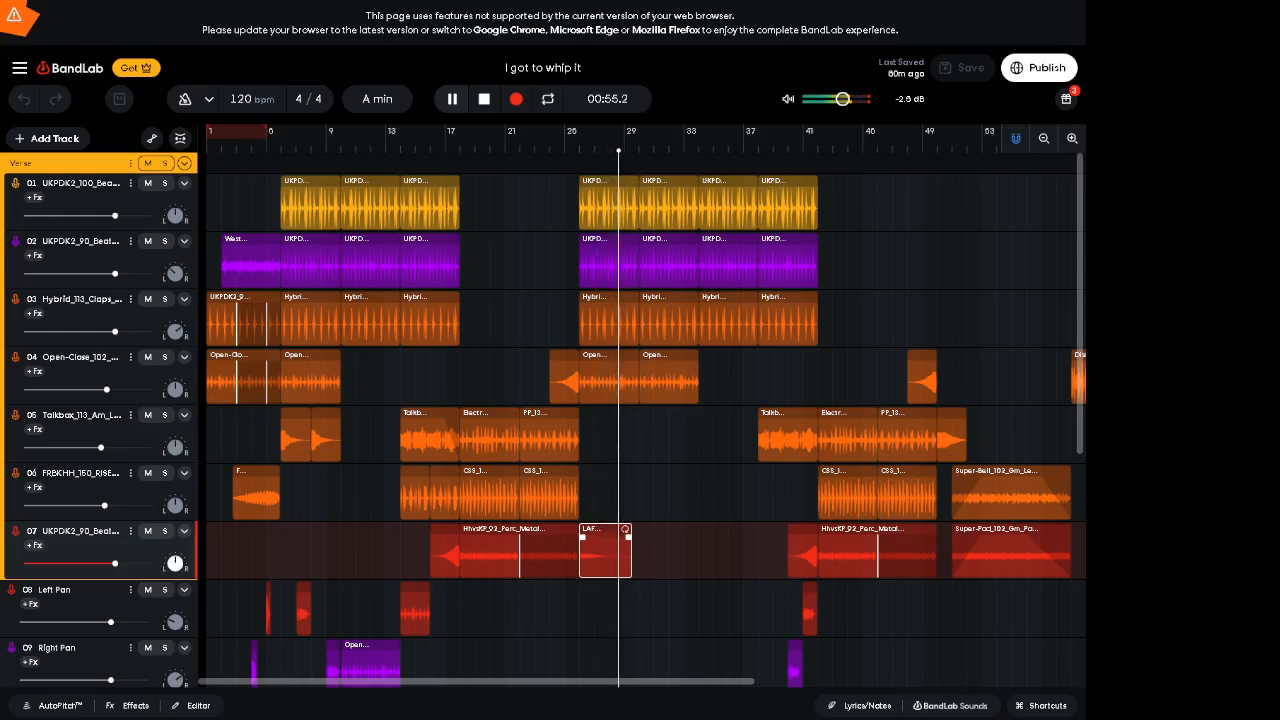
key(space)
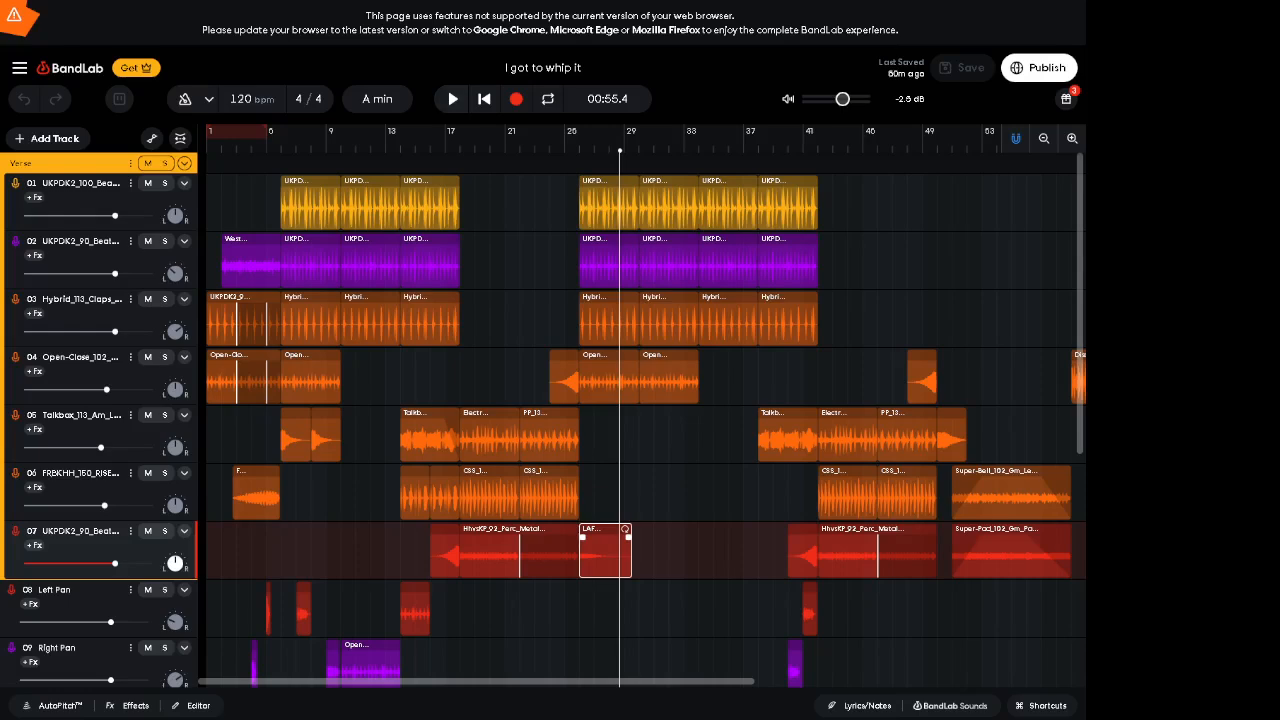
Step: Play the song from bar 38 to about bar 50, pausing once shortly after the start
click(758, 138)
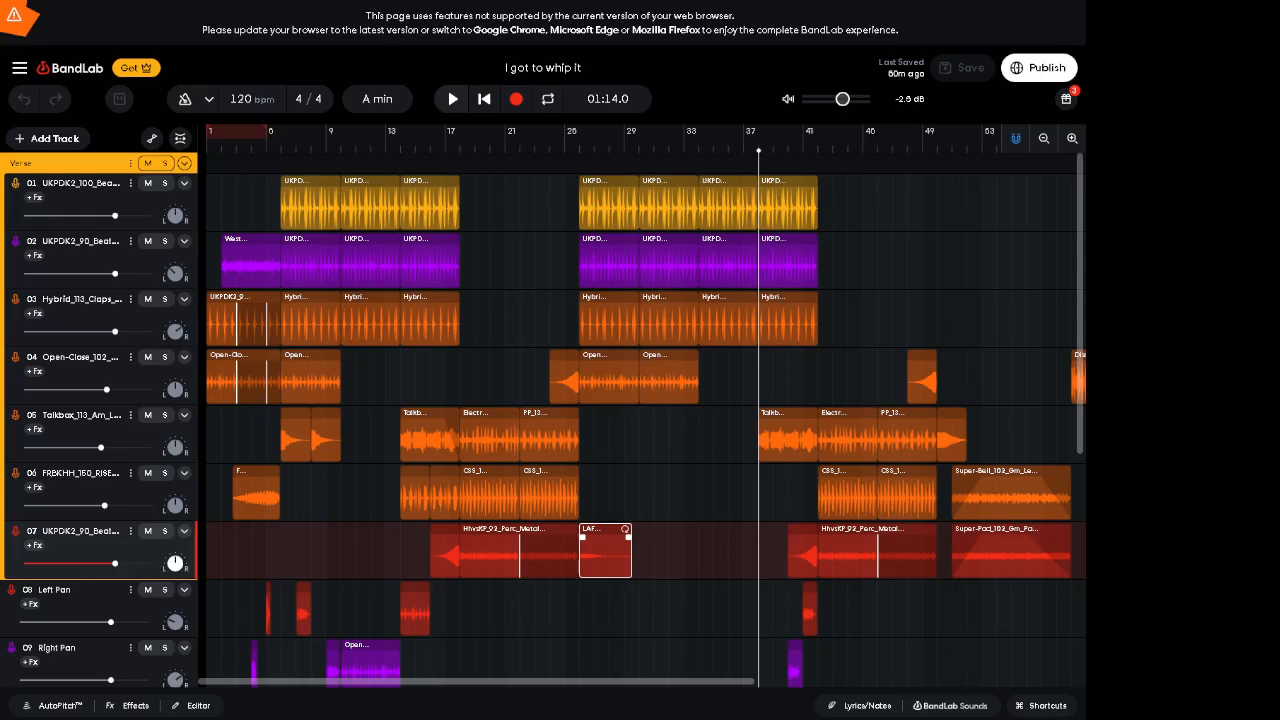
key(space)
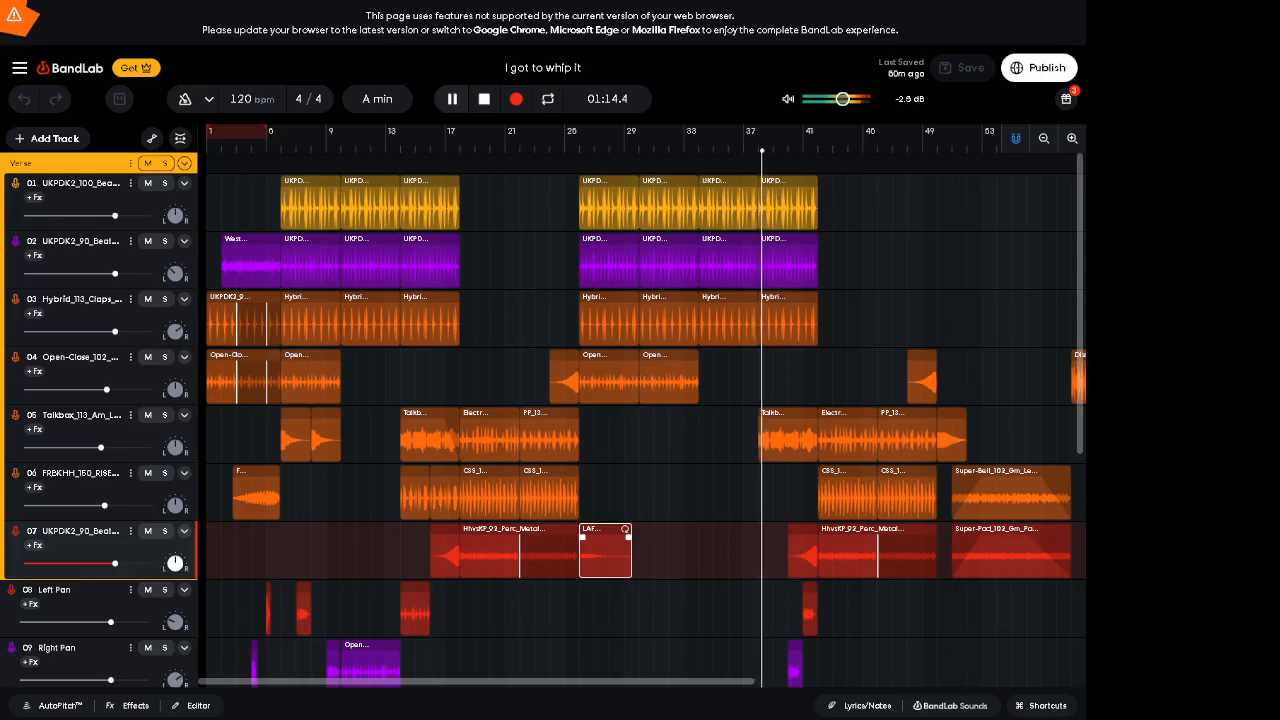
key(space)
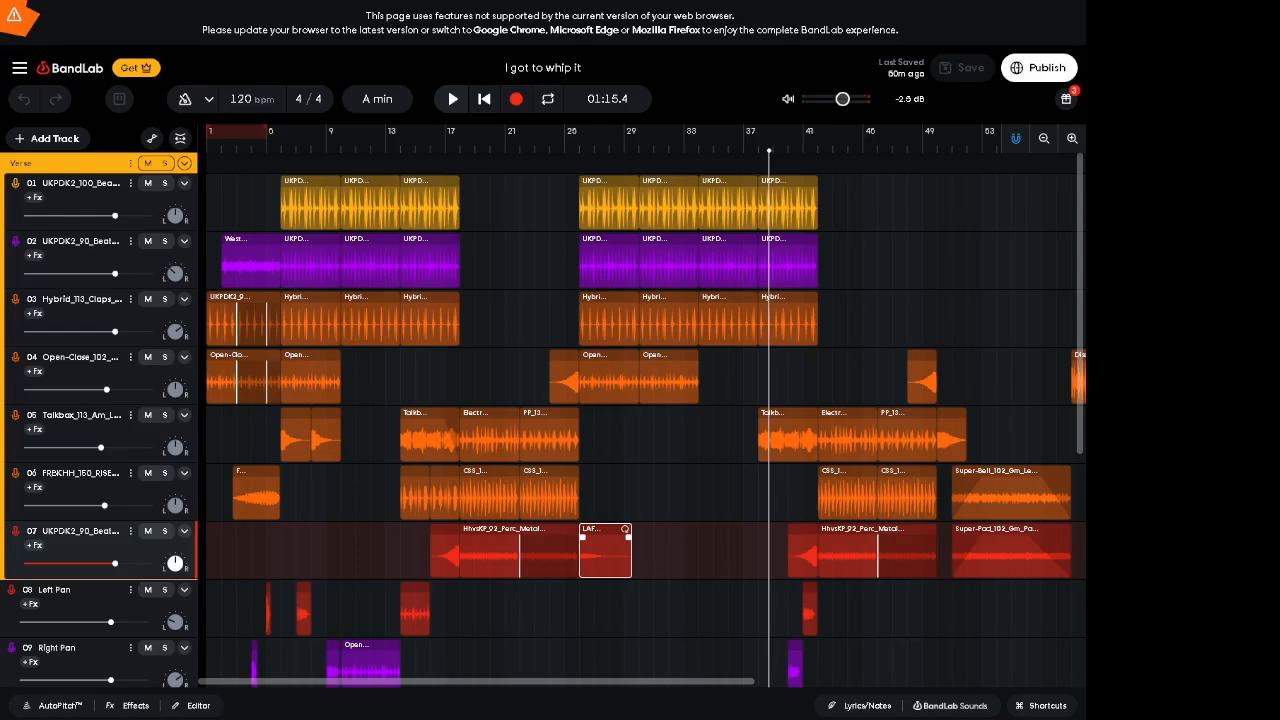
key(space)
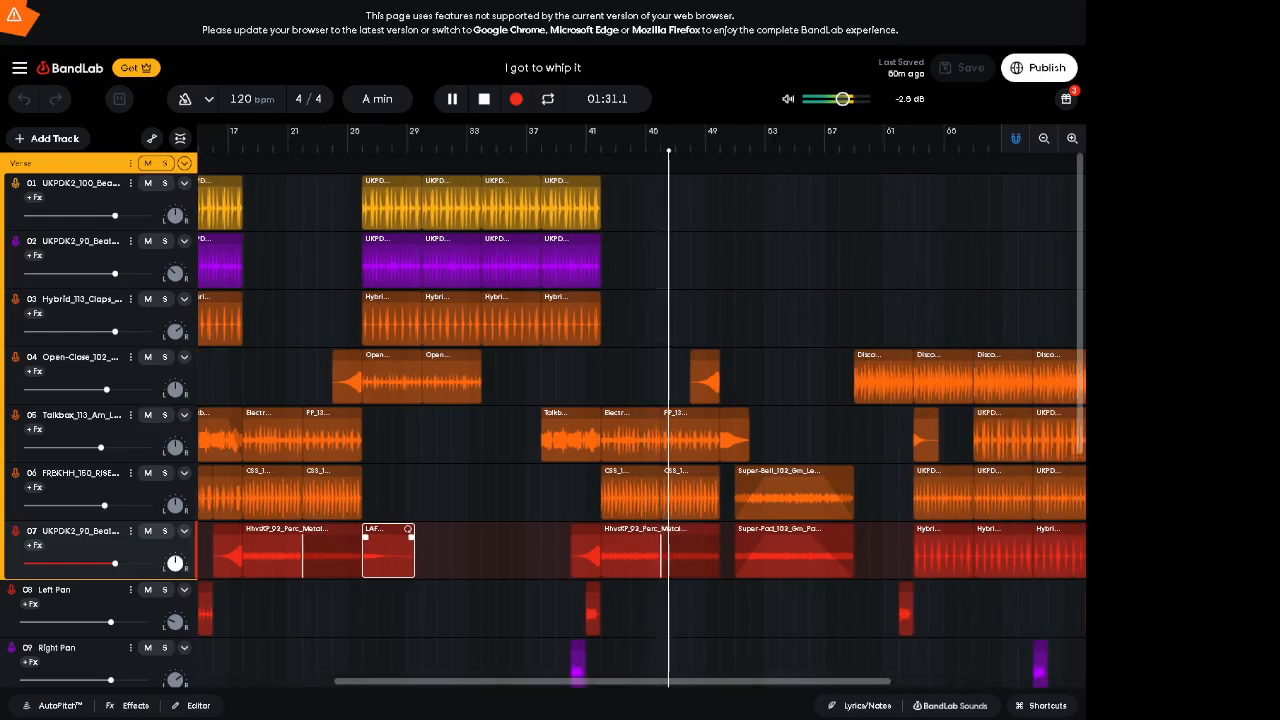
scroll(640, 420, down, 3)
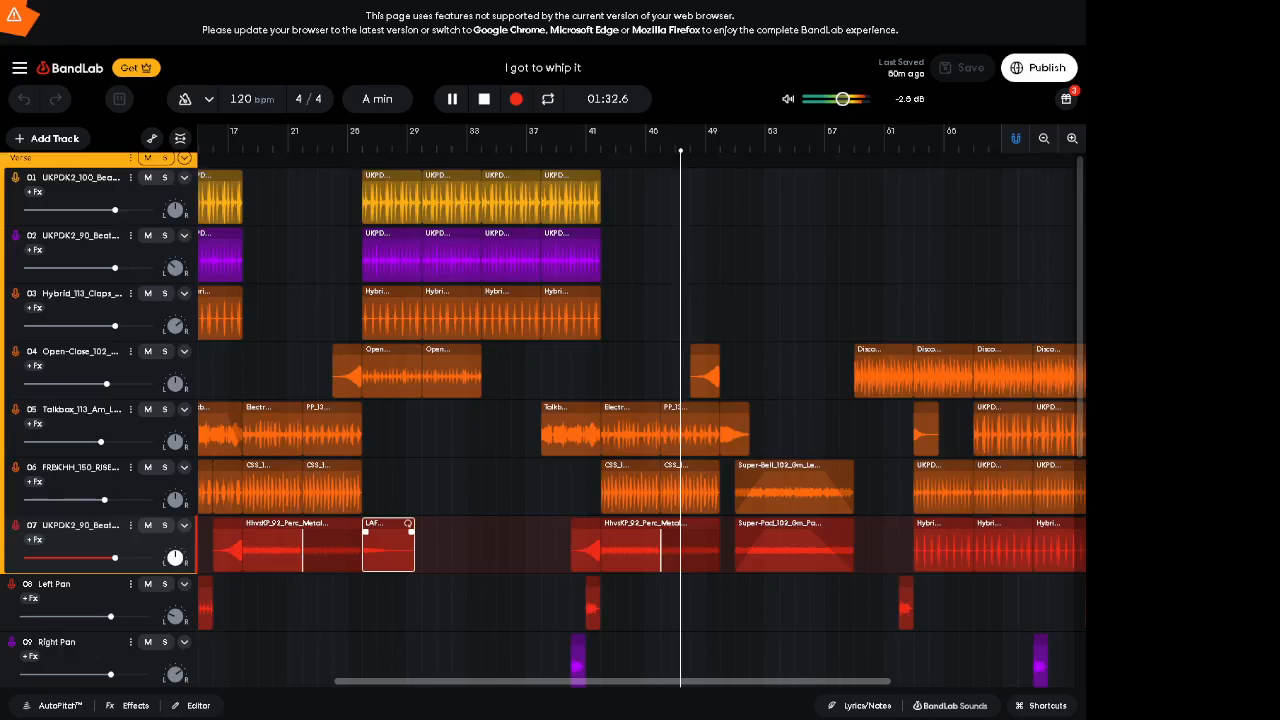
scroll(640, 420, up, 2)
scroll(640, 420, up, 1)
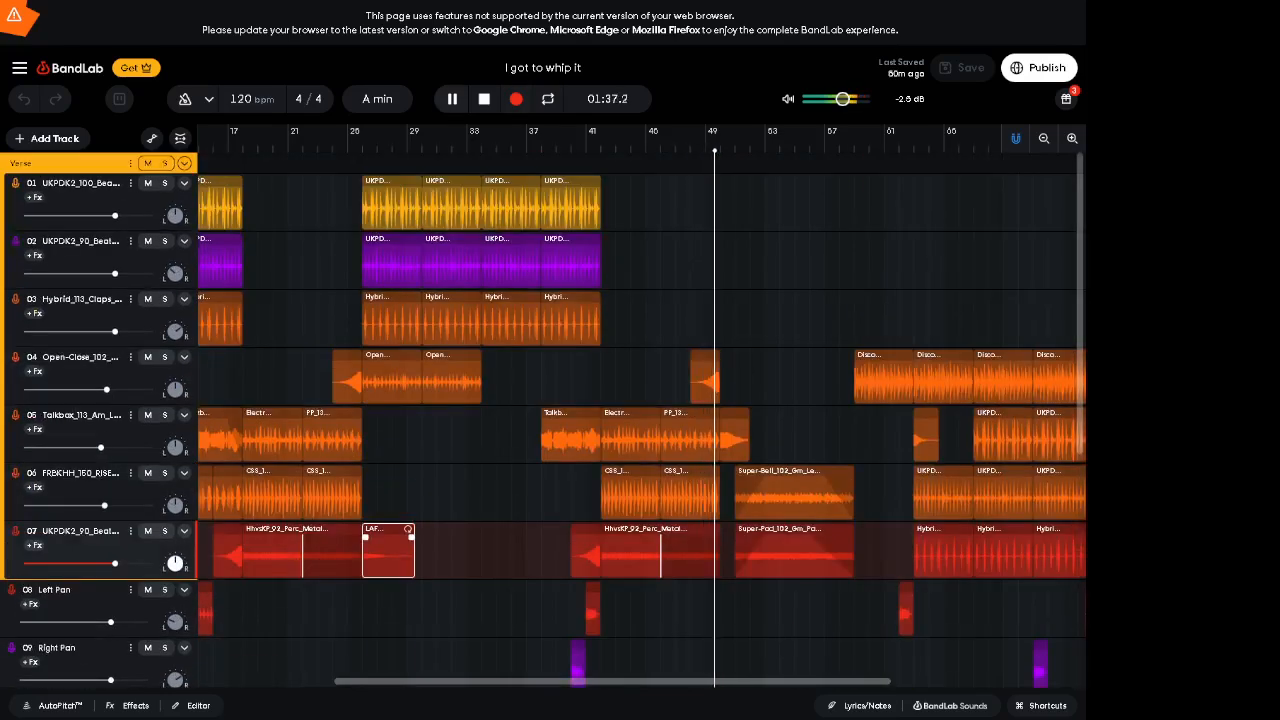
key(space)
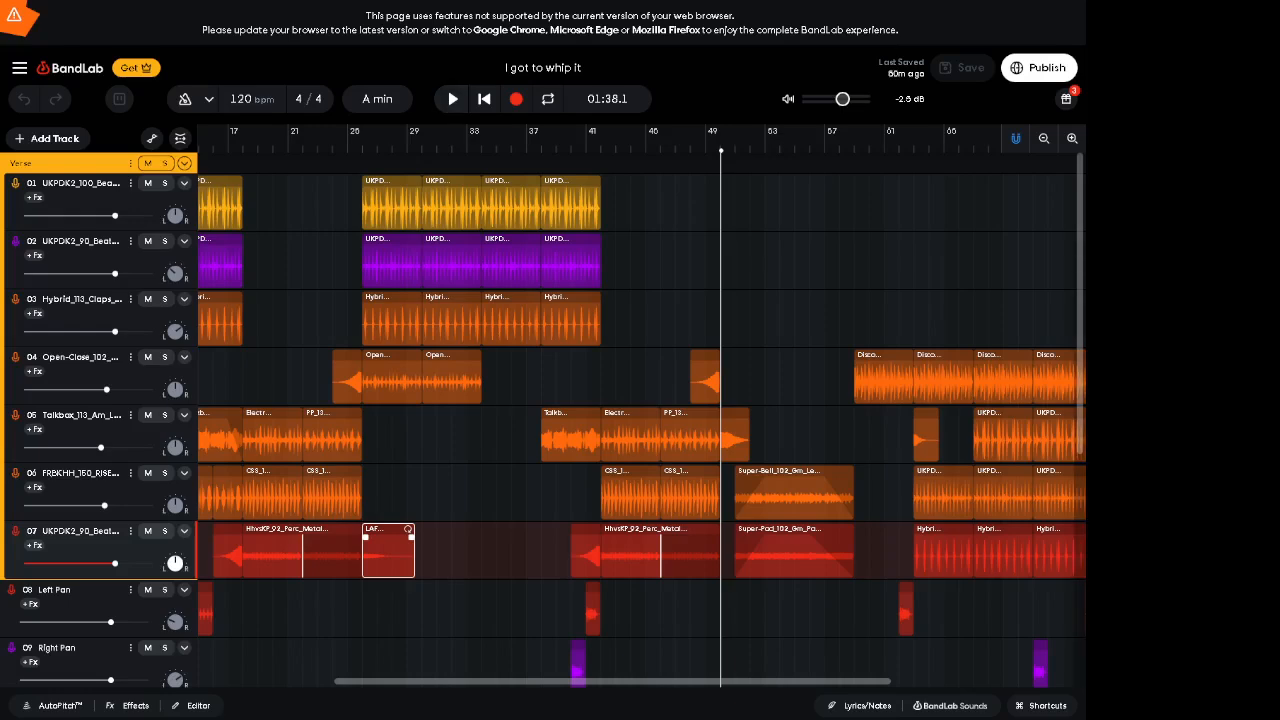
Step: Examine the clips around bar 50 down to the full-song audio on track 15 and back up to track 01
scroll(640, 420, down, 2)
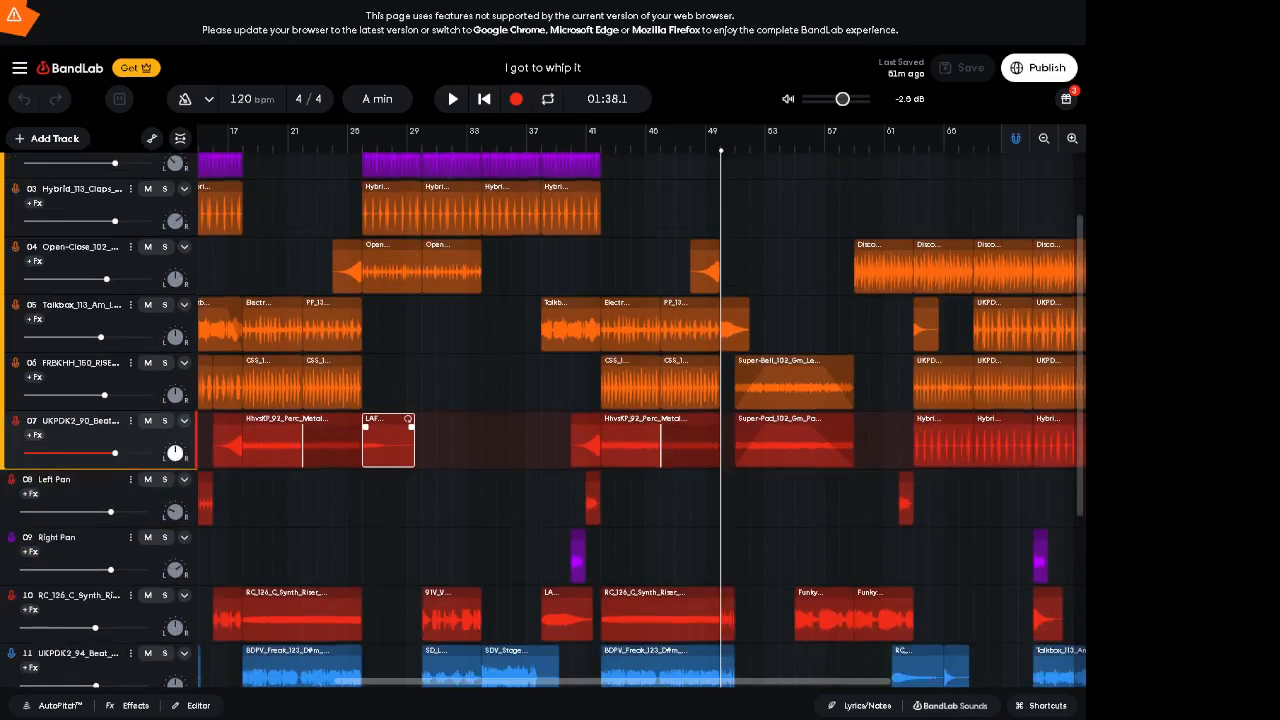
scroll(543, 420, down, 3)
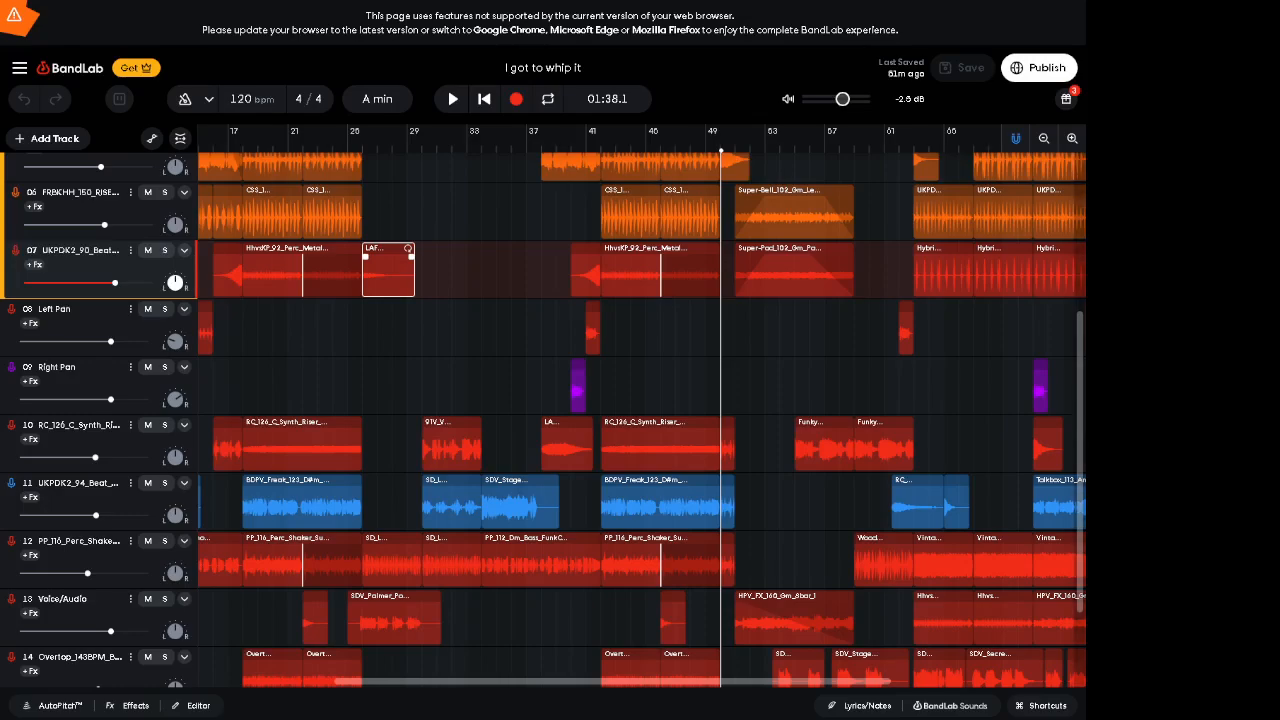
scroll(642, 418, down, 2)
scroll(642, 418, down, 2)
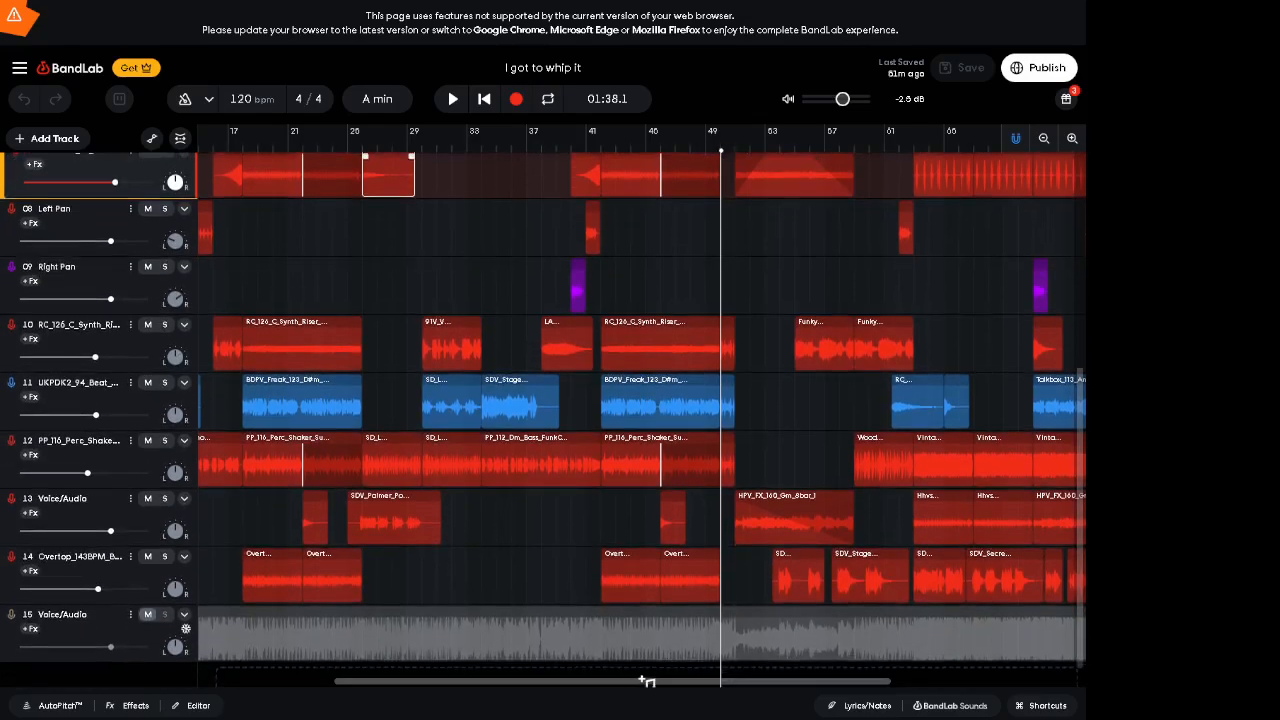
scroll(642, 418, up, 7)
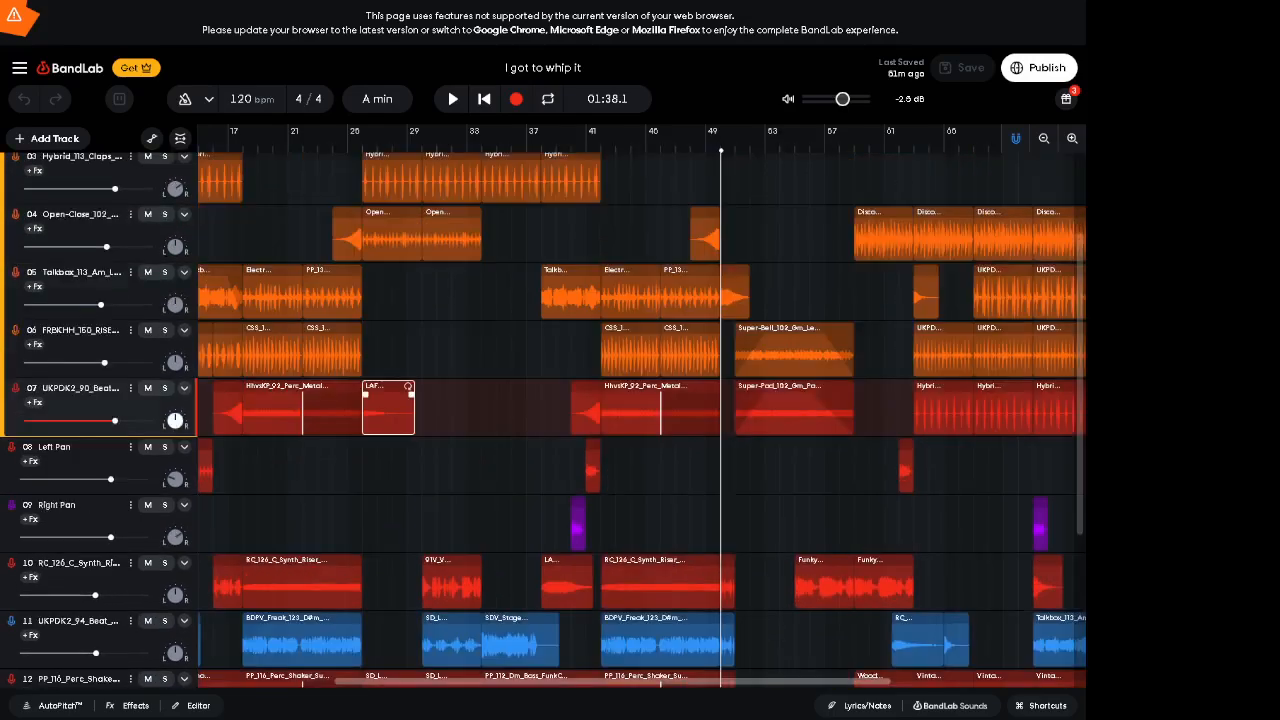
scroll(642, 418, up, 2)
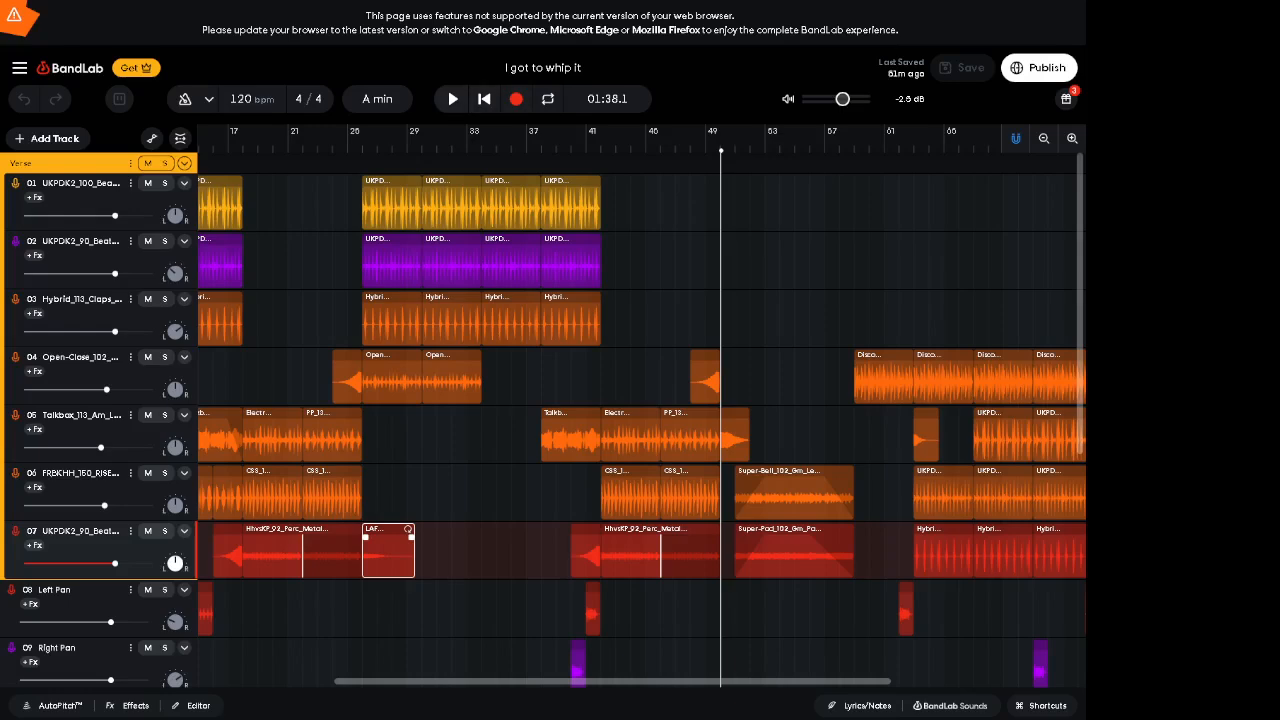
Step: Play from bar 50 to about bar 65 while following the clips down to track 15, and pause
key(space)
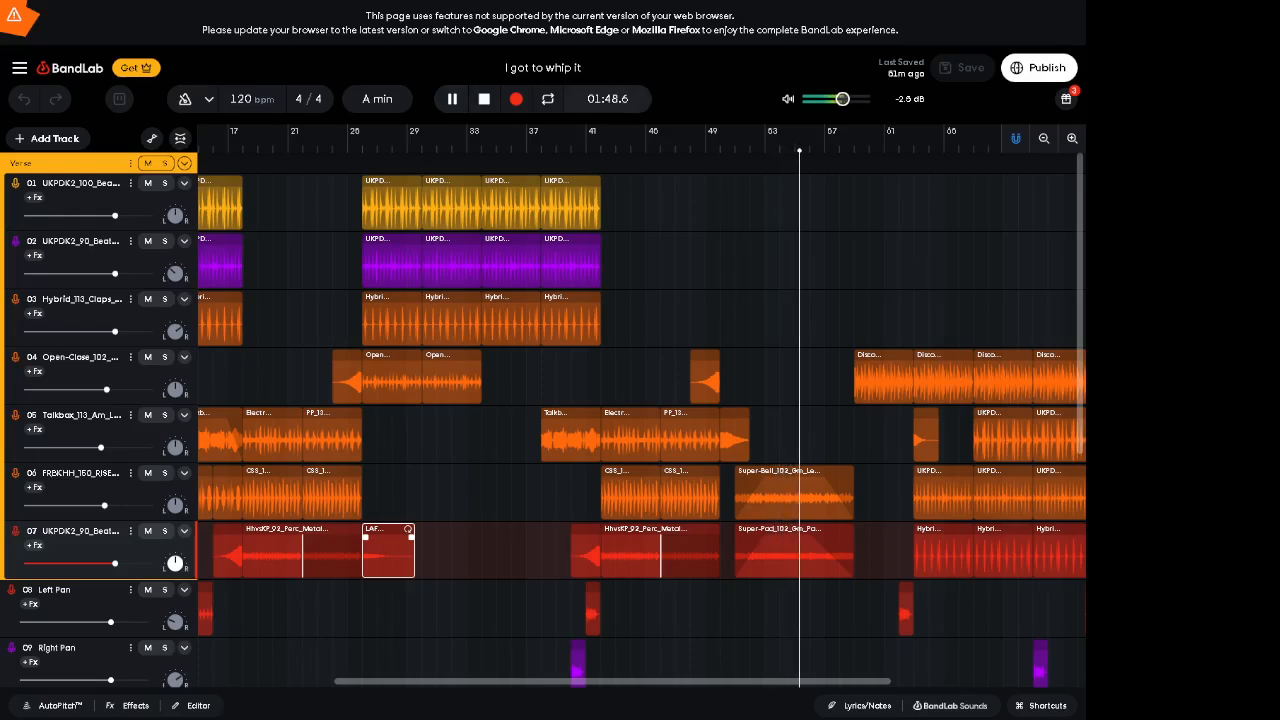
scroll(640, 417, down, 3)
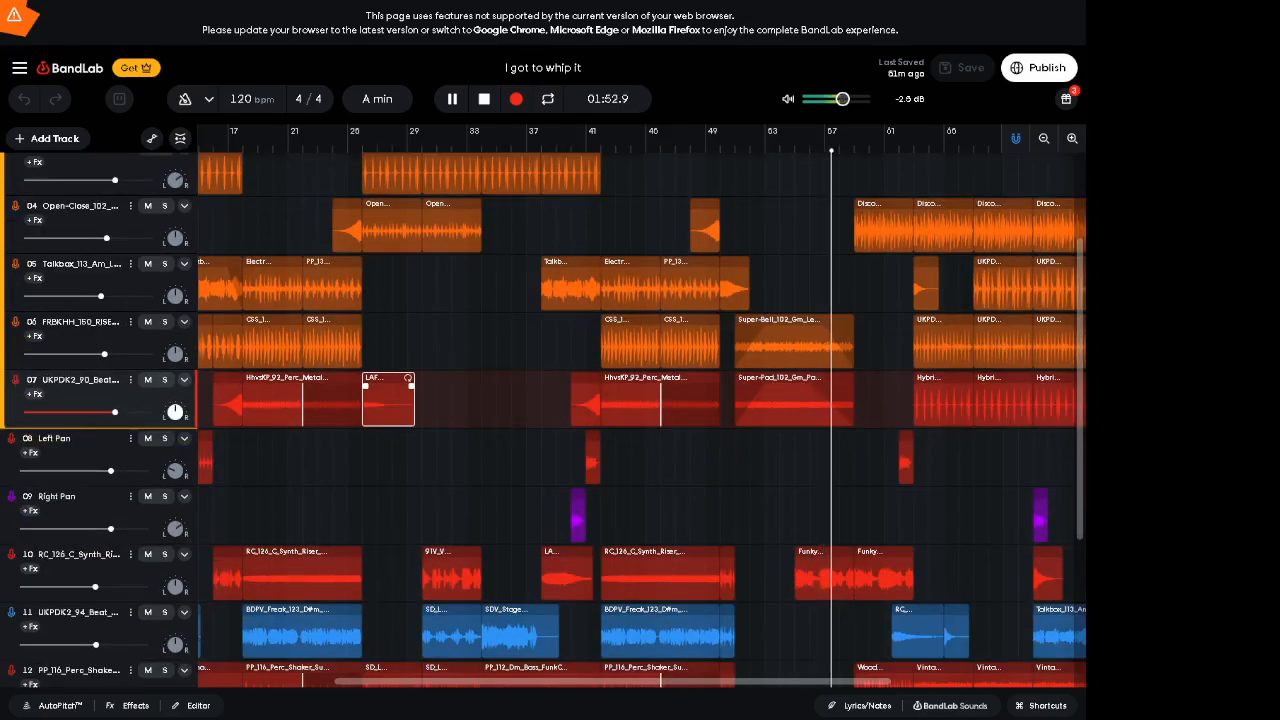
scroll(640, 417, down, 3)
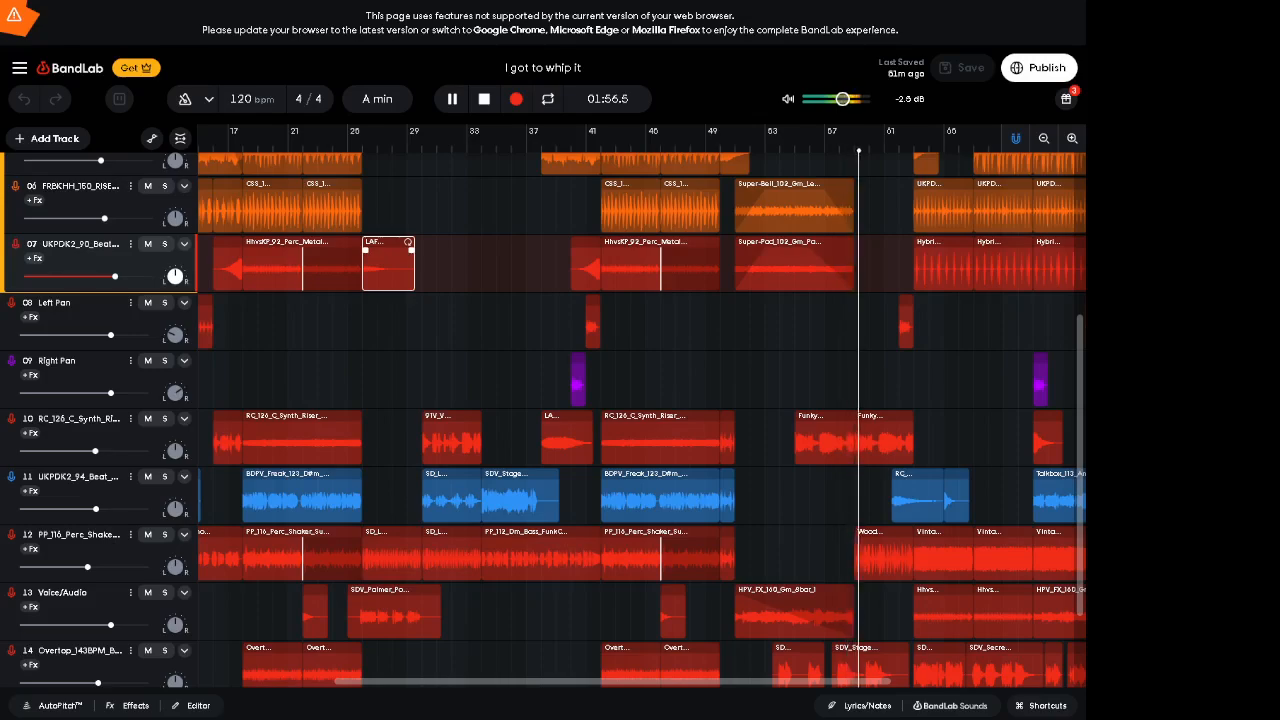
scroll(646, 682, down, 2)
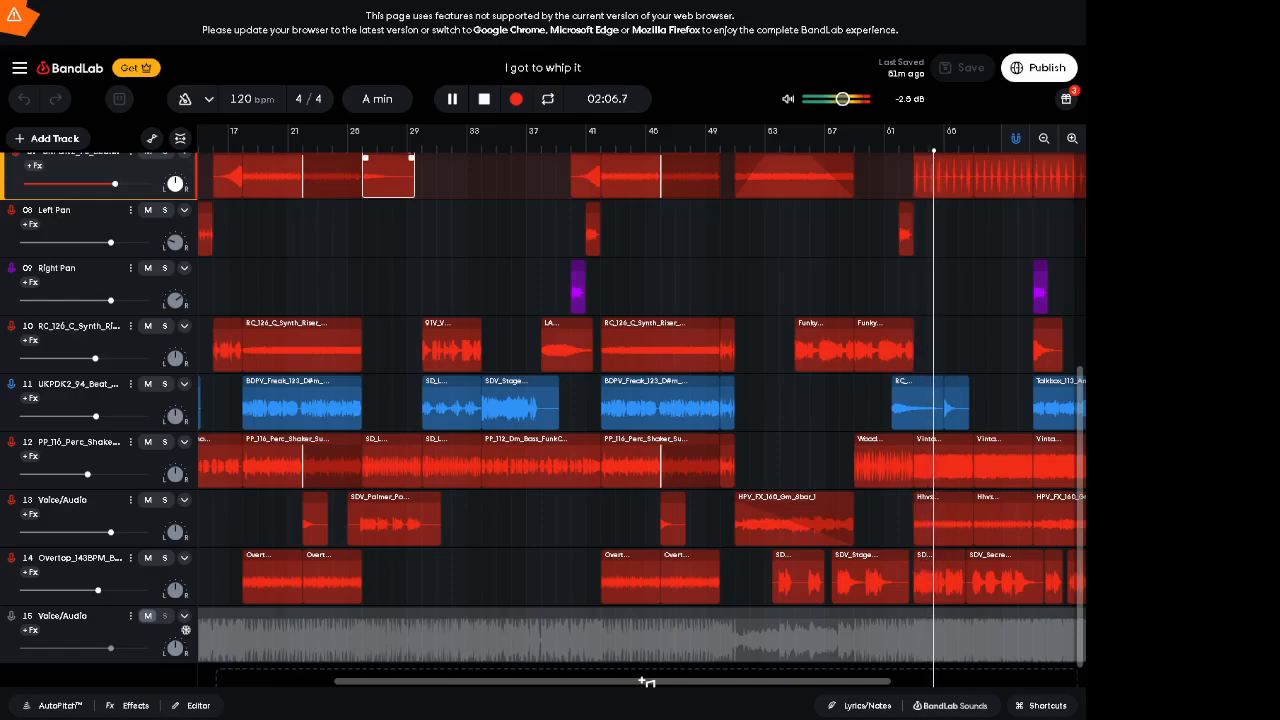
key(space)
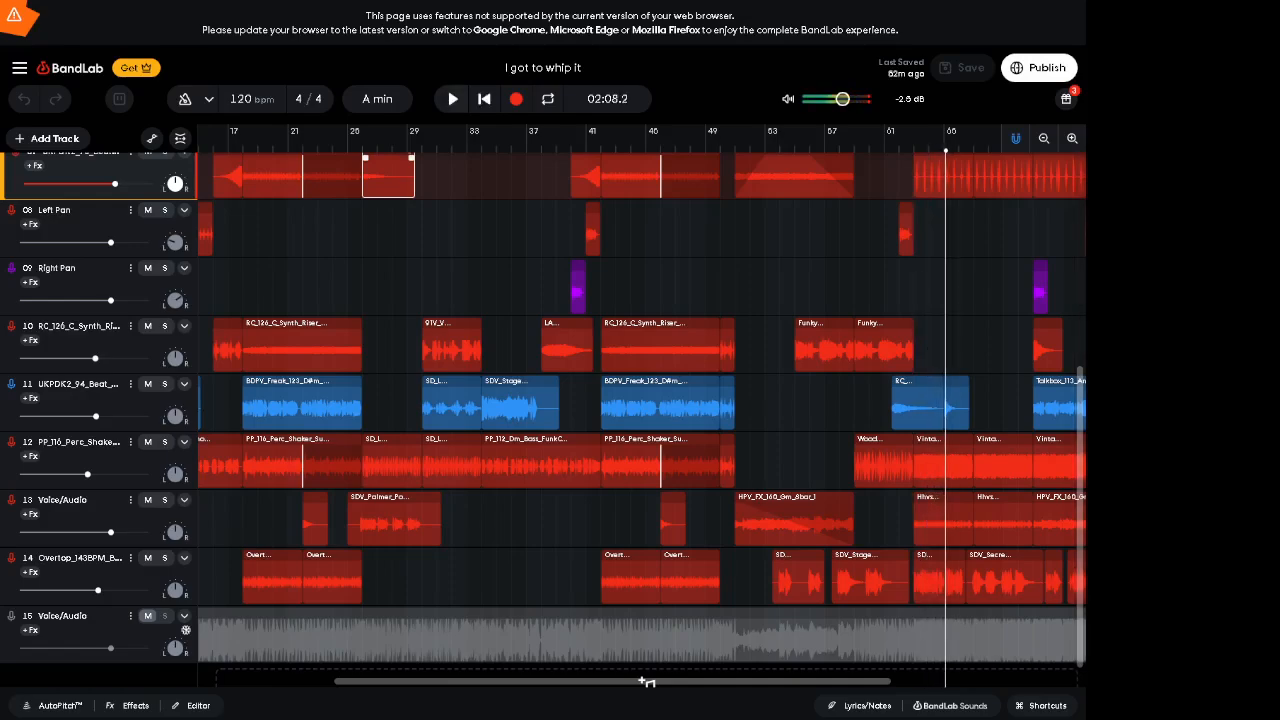
Step: Examine the clips from bar 65 to the end of the song across tracks 03 to 15
scroll(645, 681, right, 1)
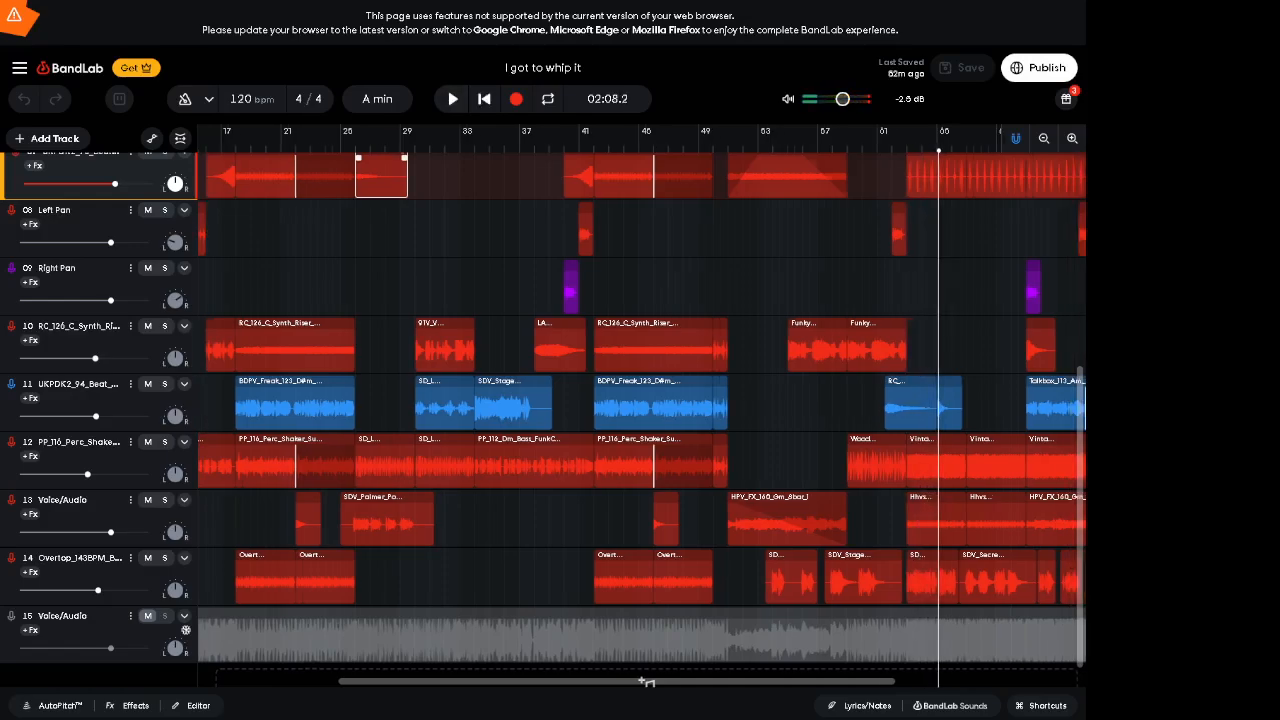
scroll(645, 681, right, 10)
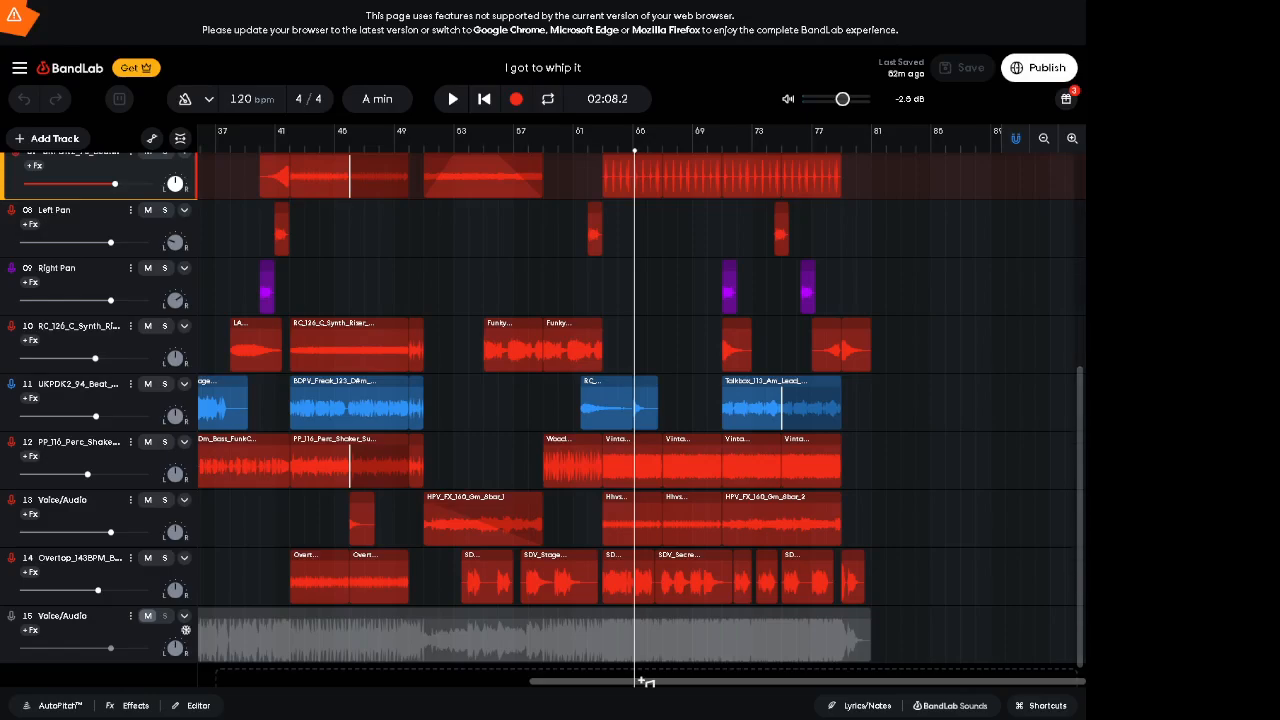
scroll(645, 681, up, 1)
scroll(640, 420, up, 2)
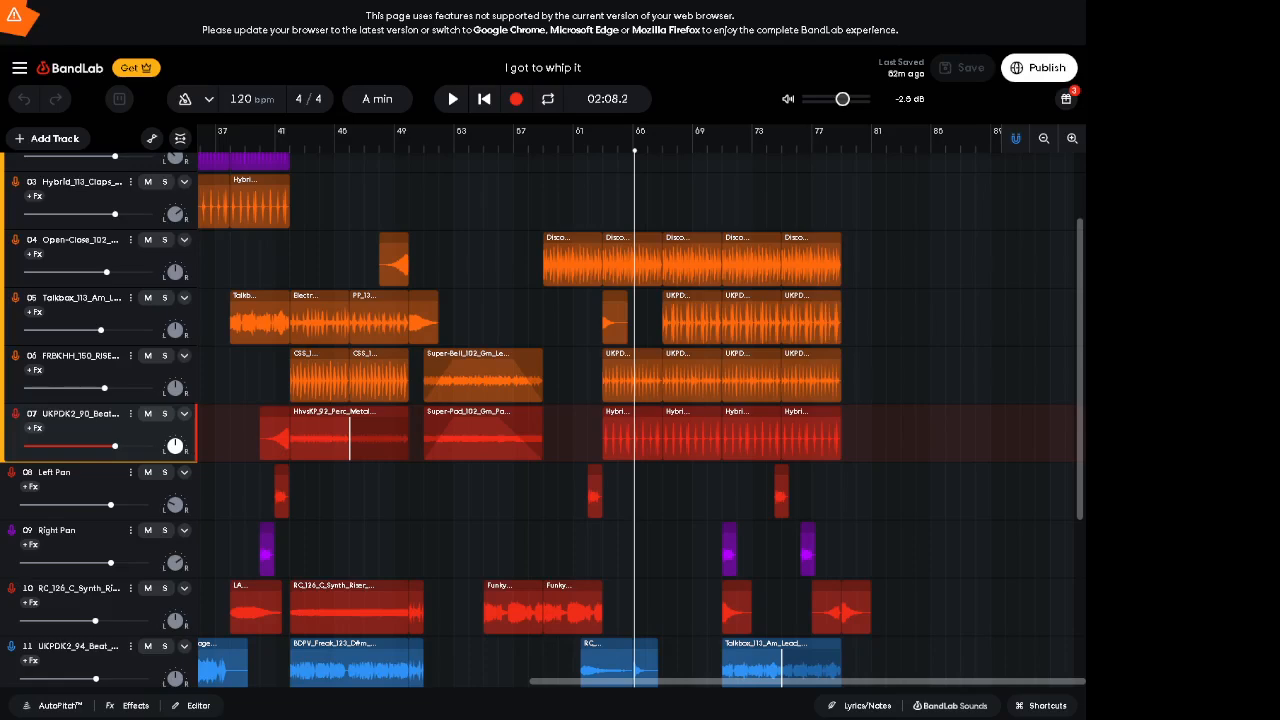
scroll(640, 420, down, 3)
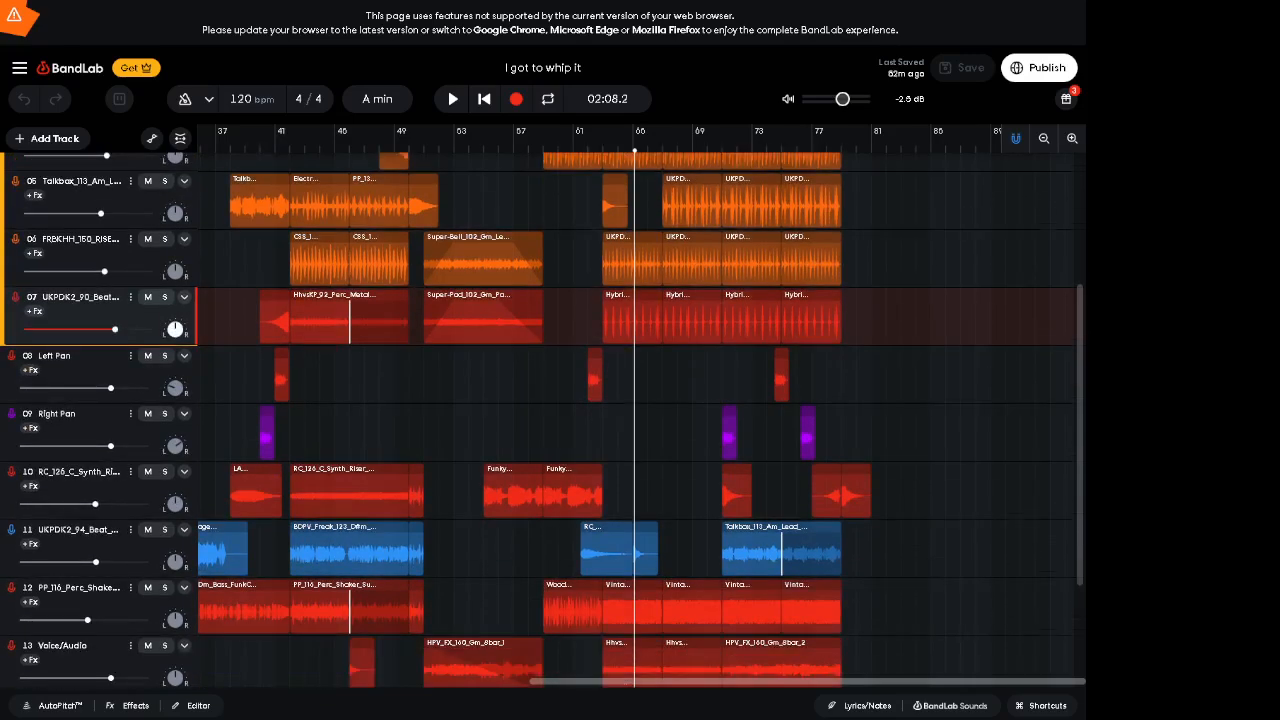
scroll(640, 420, down, 1)
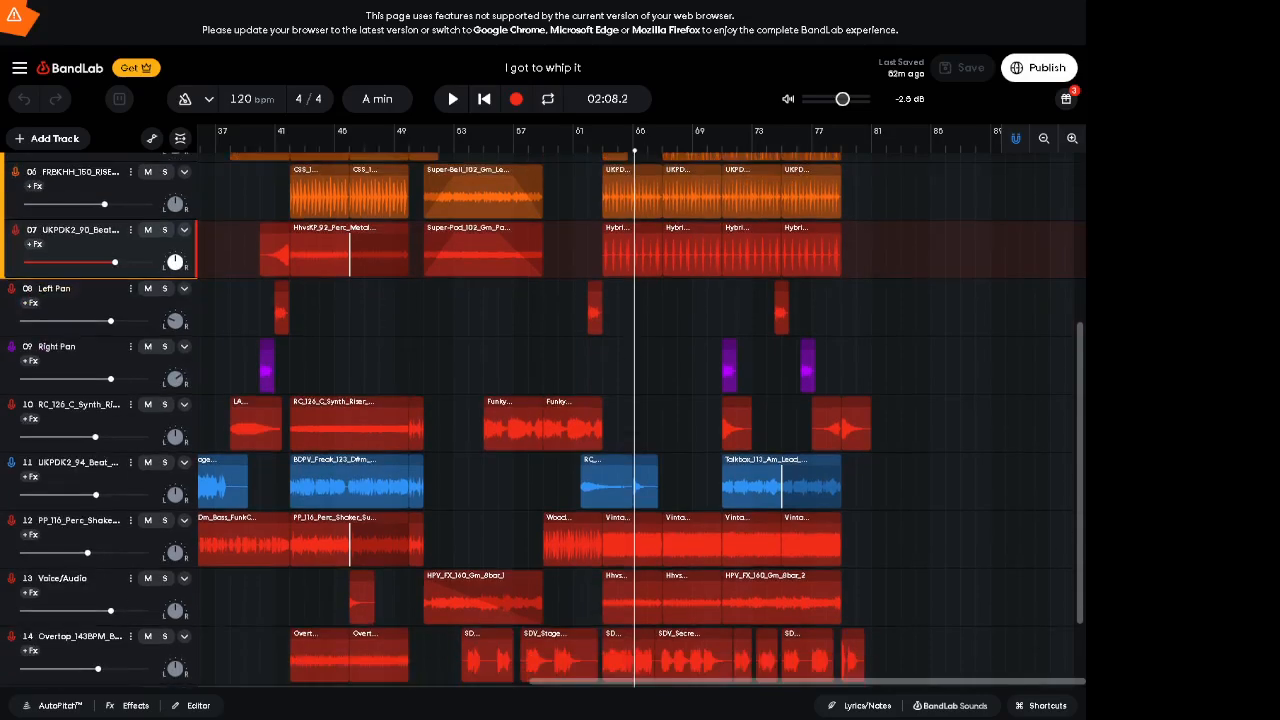
scroll(640, 420, down, 2)
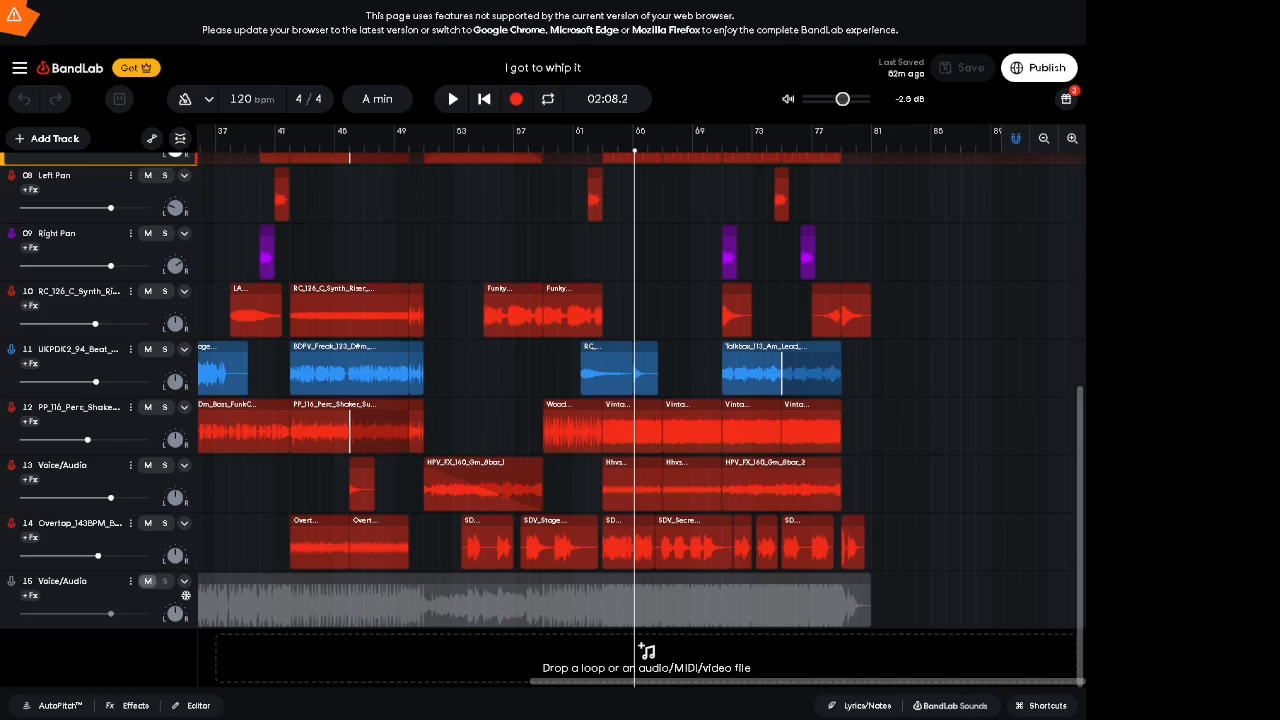
Step: Select the final section's clips from bar 63 onward on tracks 10 to 14, and those on tracks 04 to 07
drag(928, 281, 626, 544)
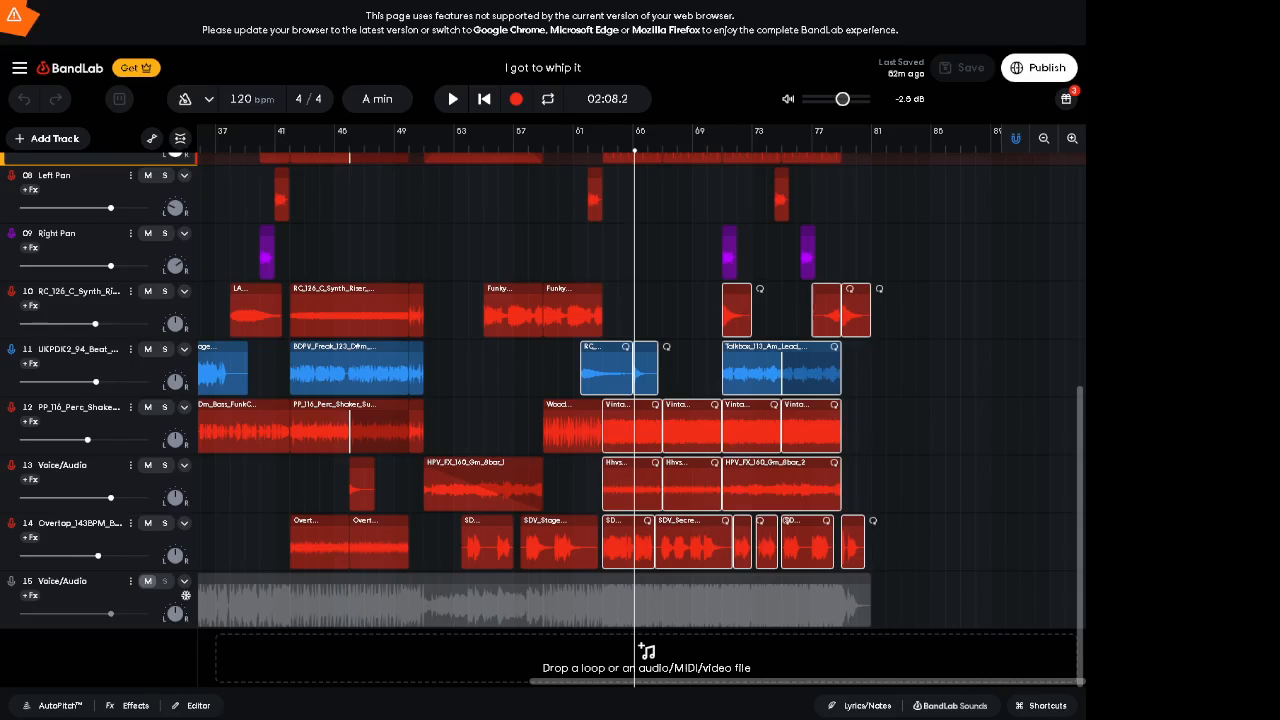
click(626, 544)
scroll(626, 544, up, 4)
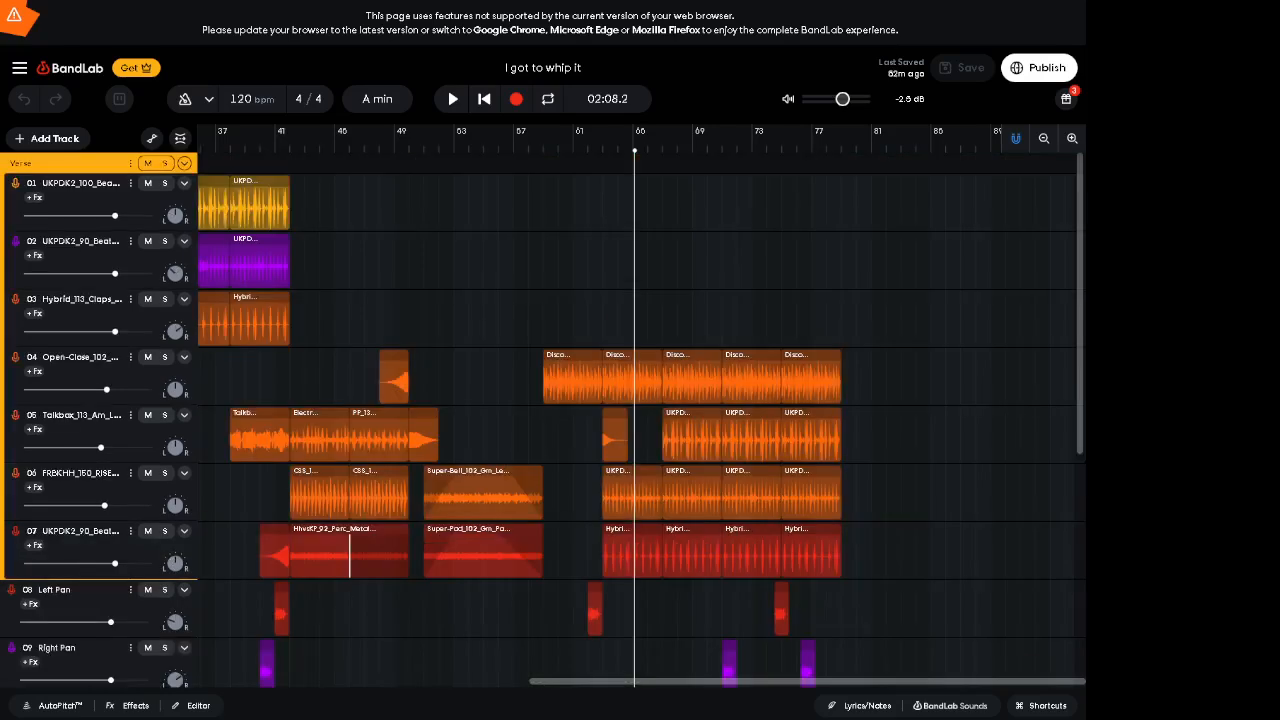
drag(937, 290, 661, 576)
click(661, 570)
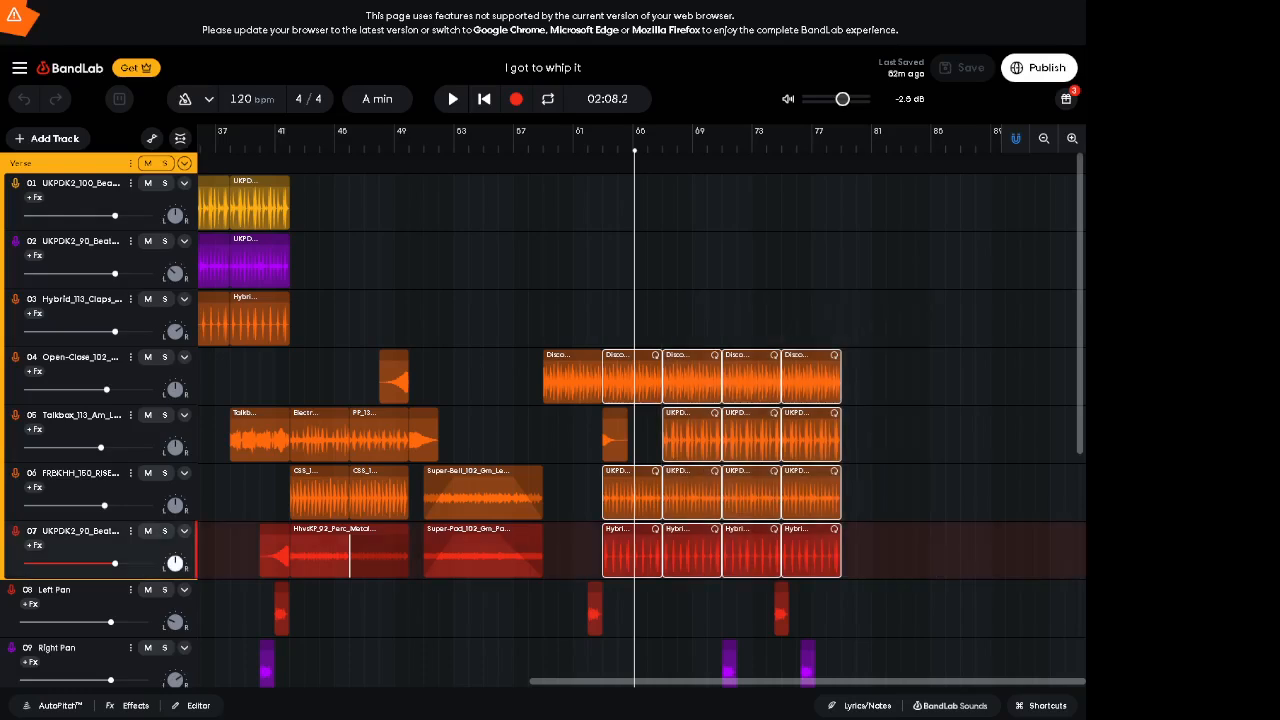
Step: Place the playhead at bar 63 and play the final section to bar 81 while following the clips down the lower tracks
scroll(640, 420, down, 1)
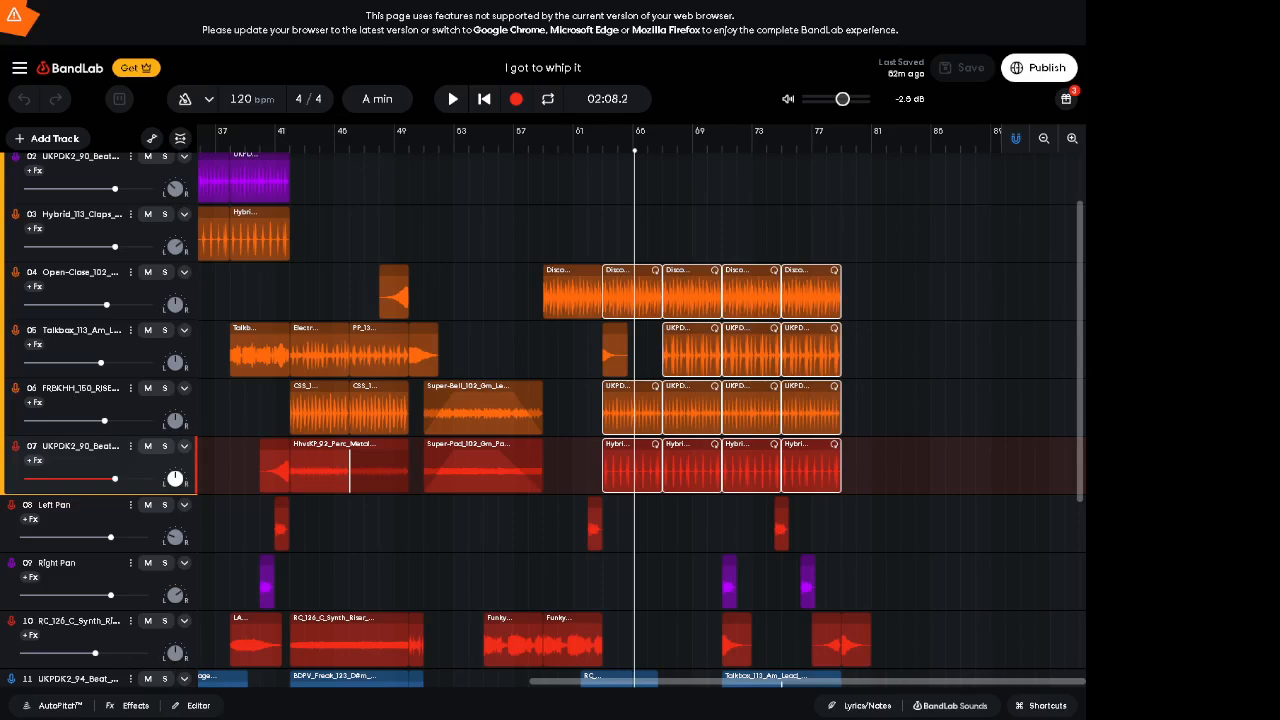
click(731, 138)
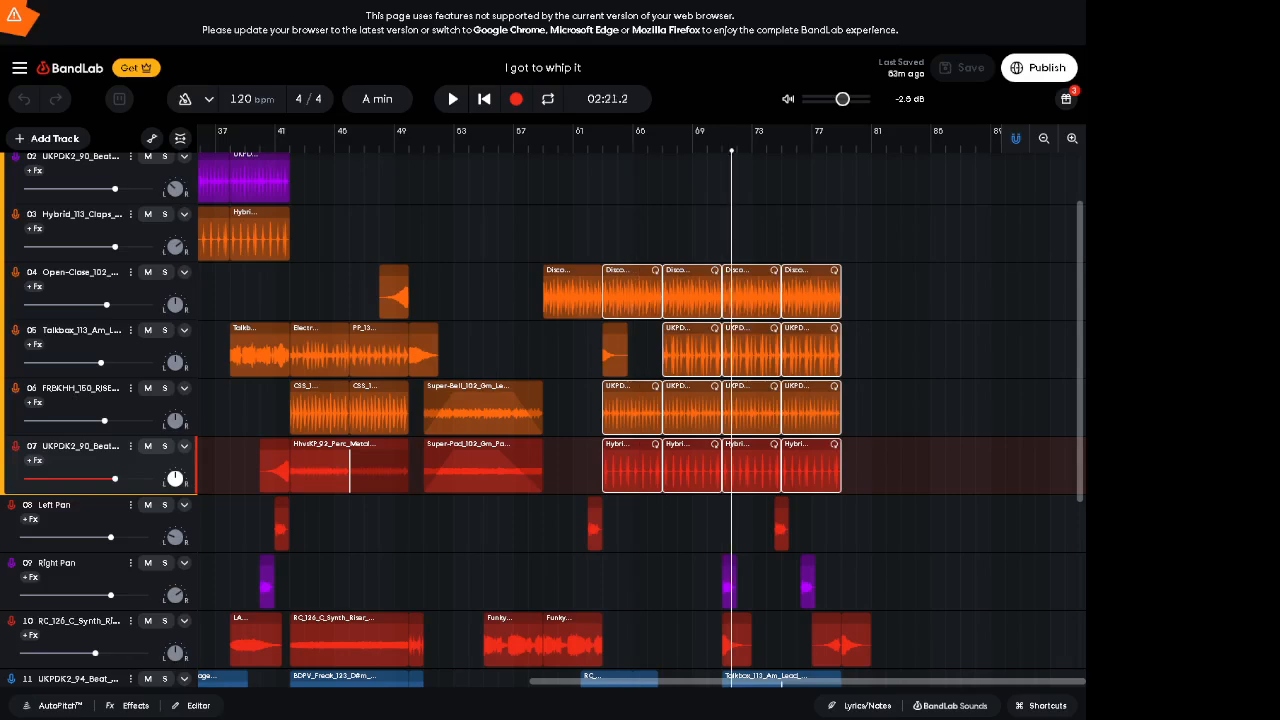
click(663, 138)
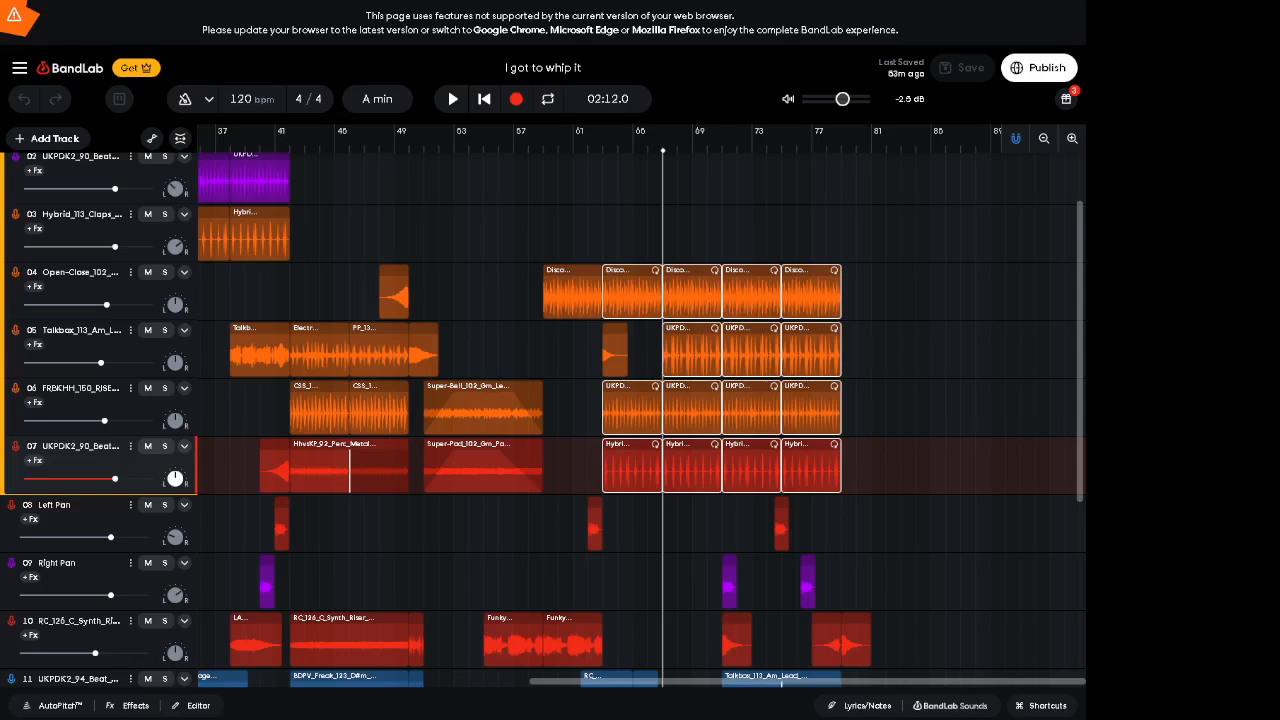
click(603, 180)
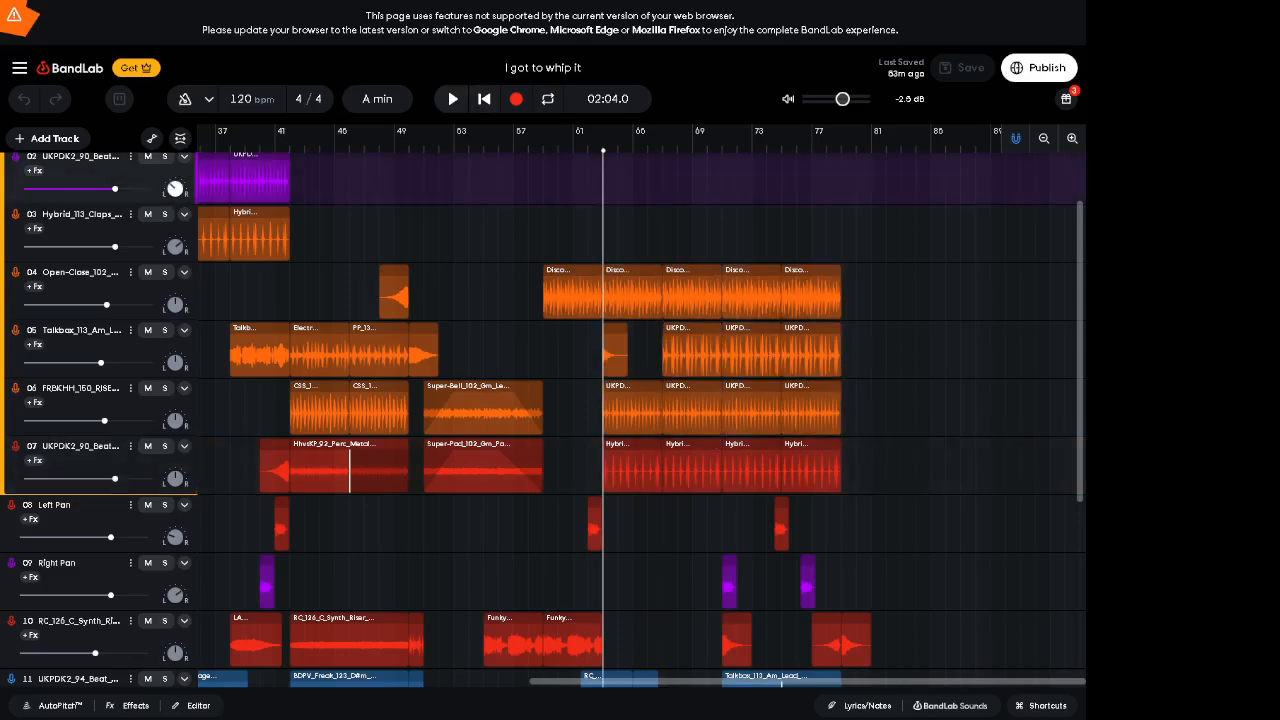
key(space)
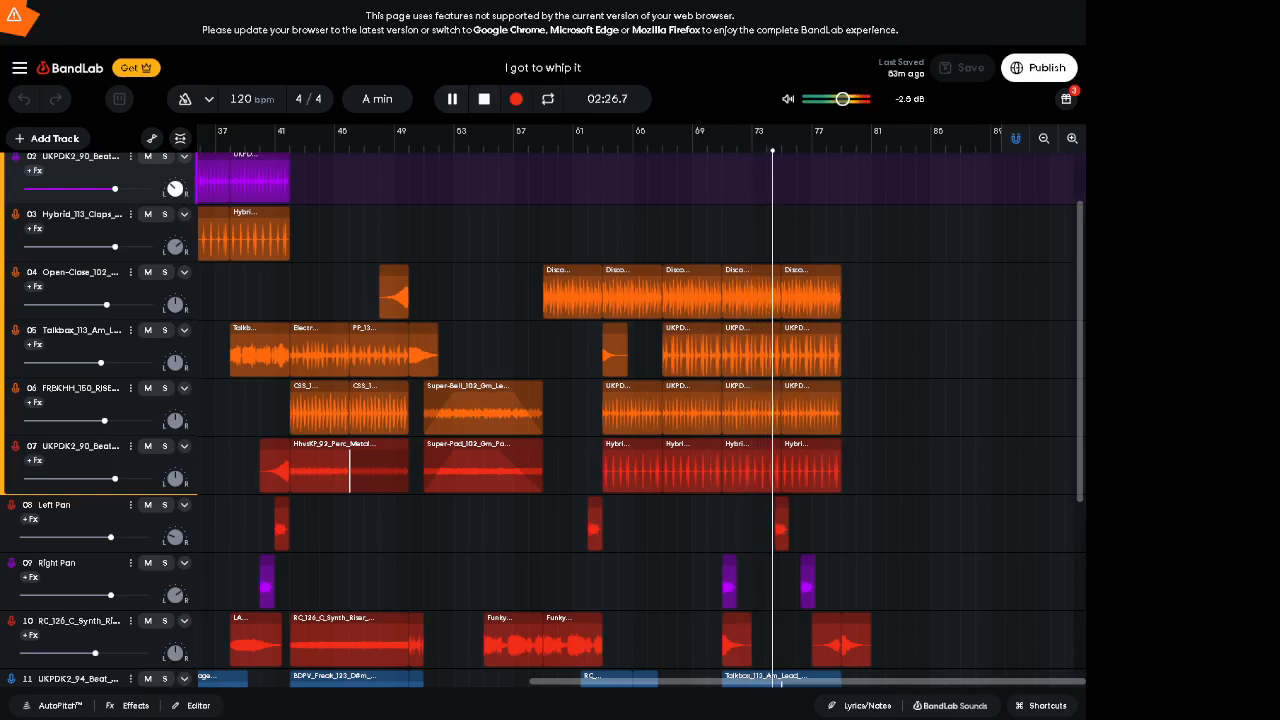
scroll(640, 420, down, 3)
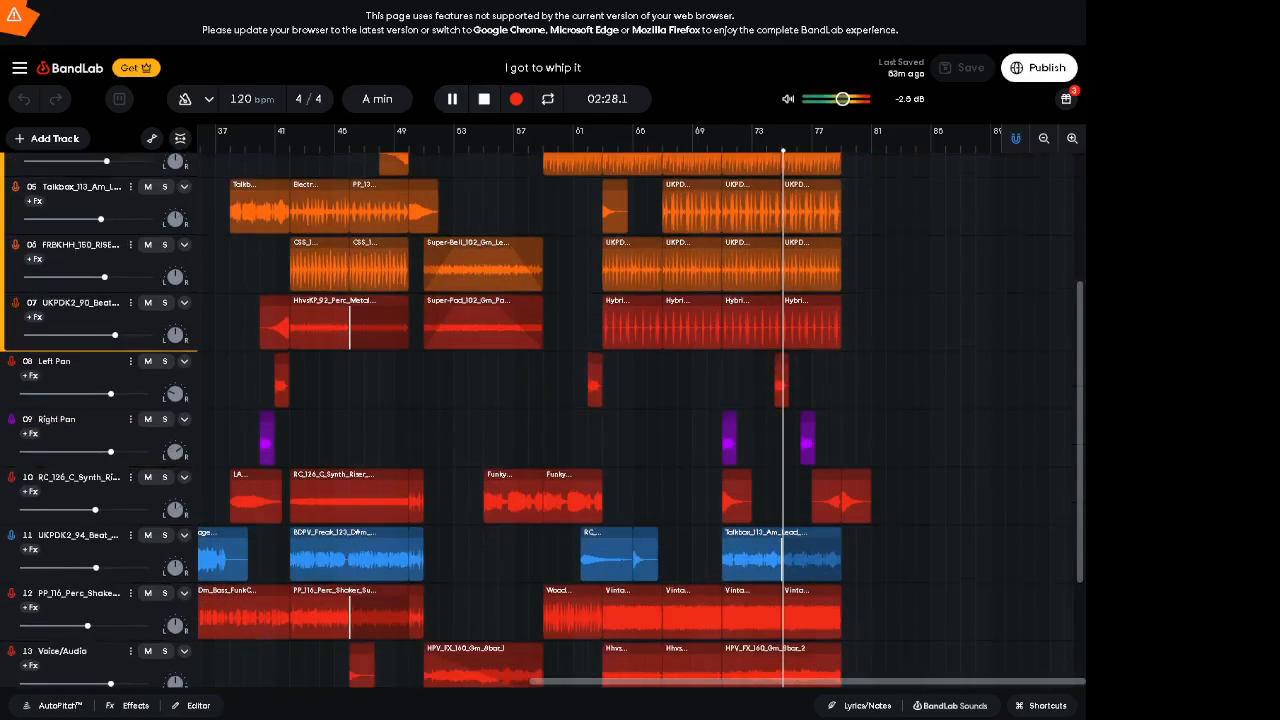
scroll(640, 420, down, 1)
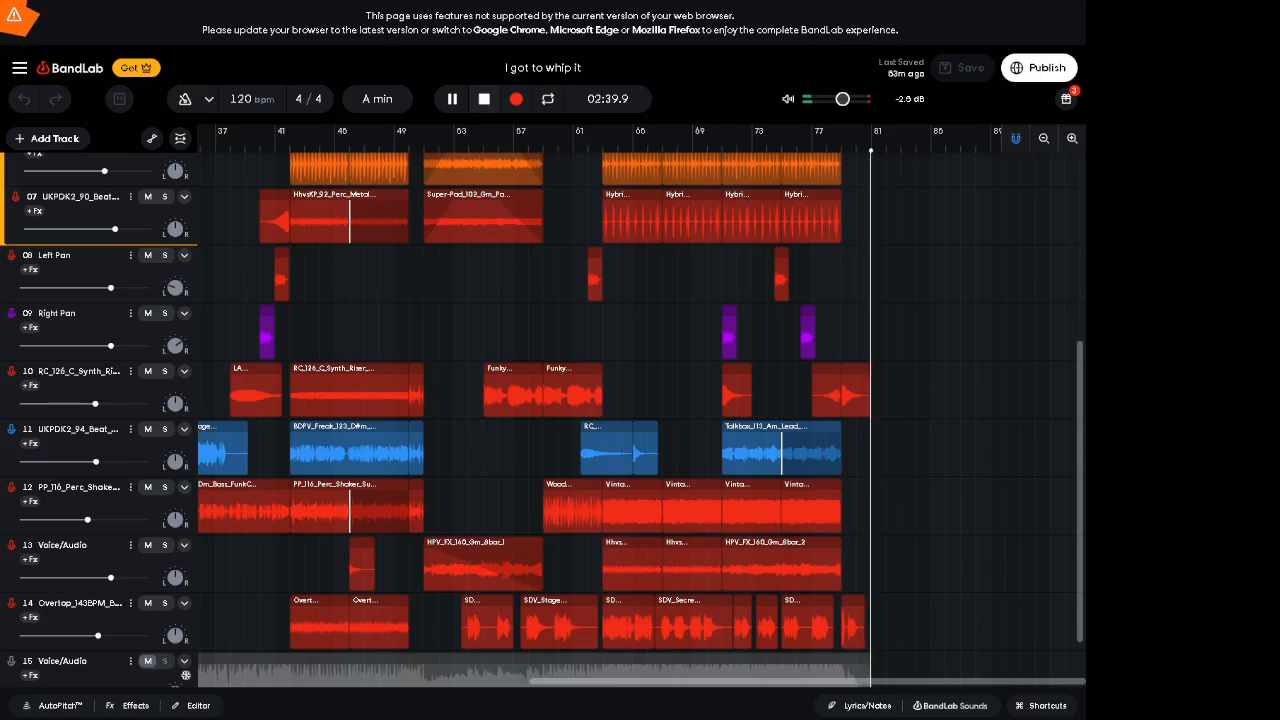
key(space)
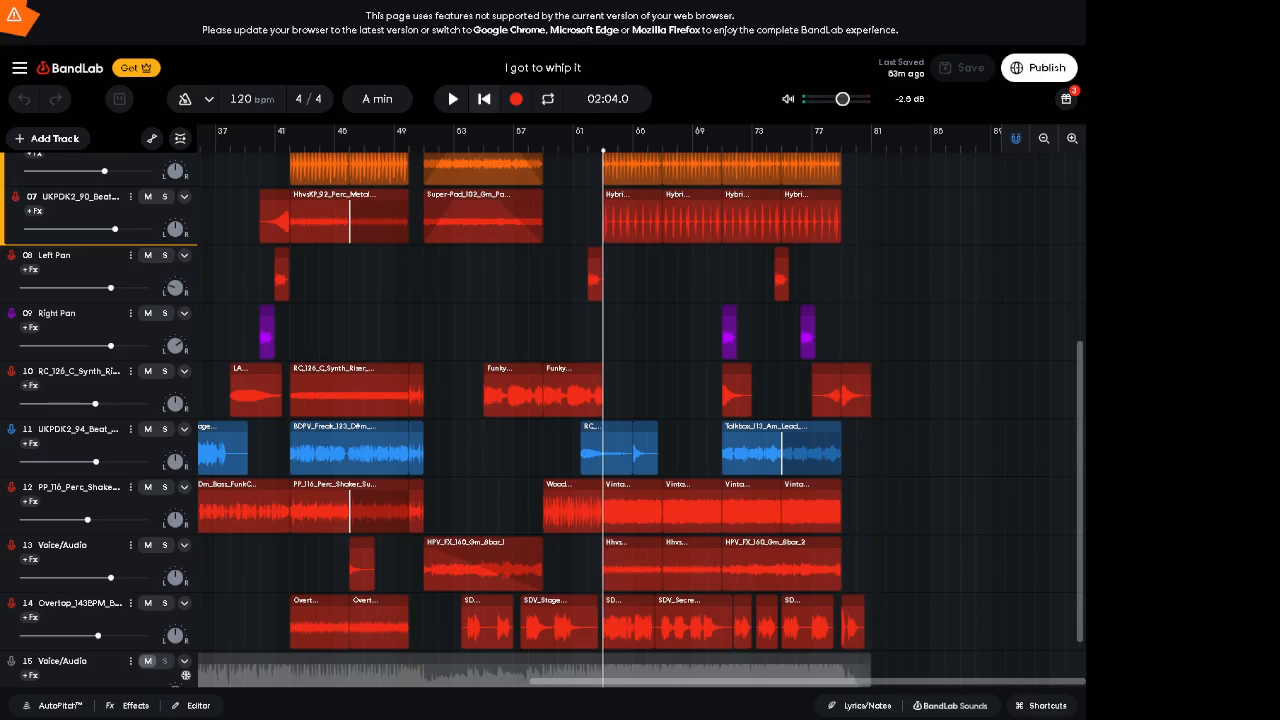
Step: Place the playhead at 02:34.0, inspect the ending clips down to track 15, and play the ending to about bar 81
click(827, 138)
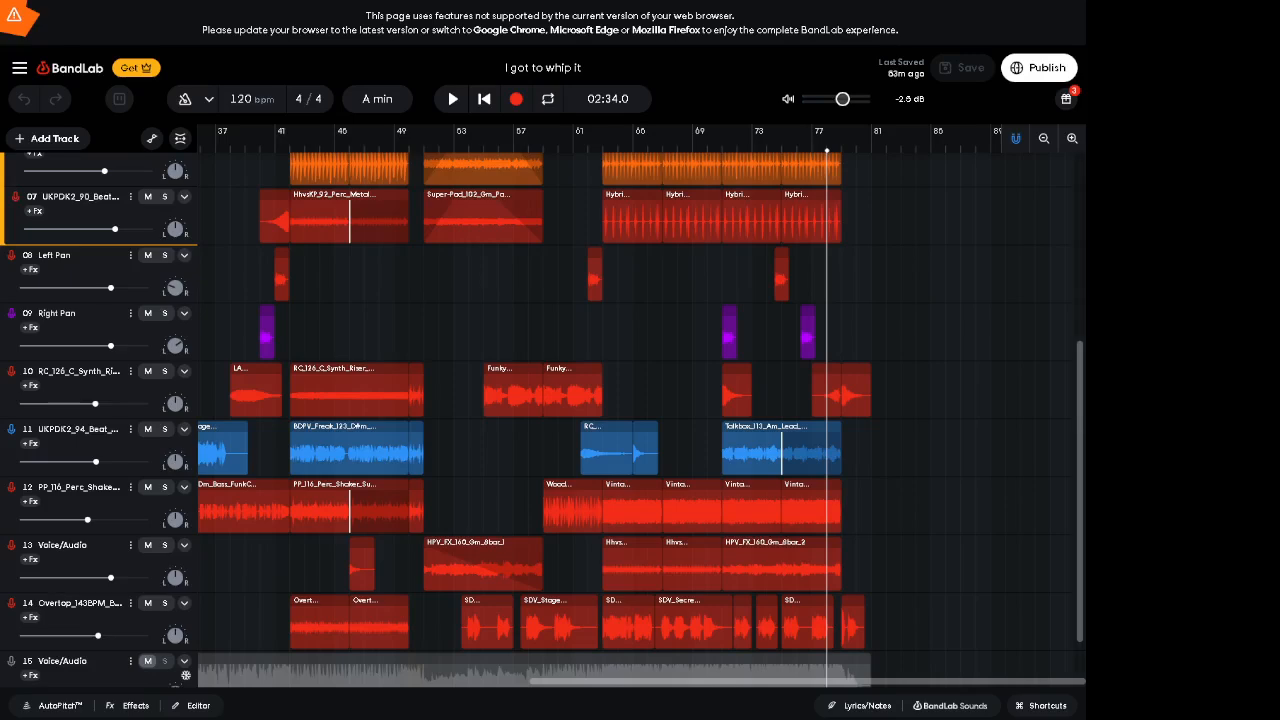
scroll(645, 679, down, 2)
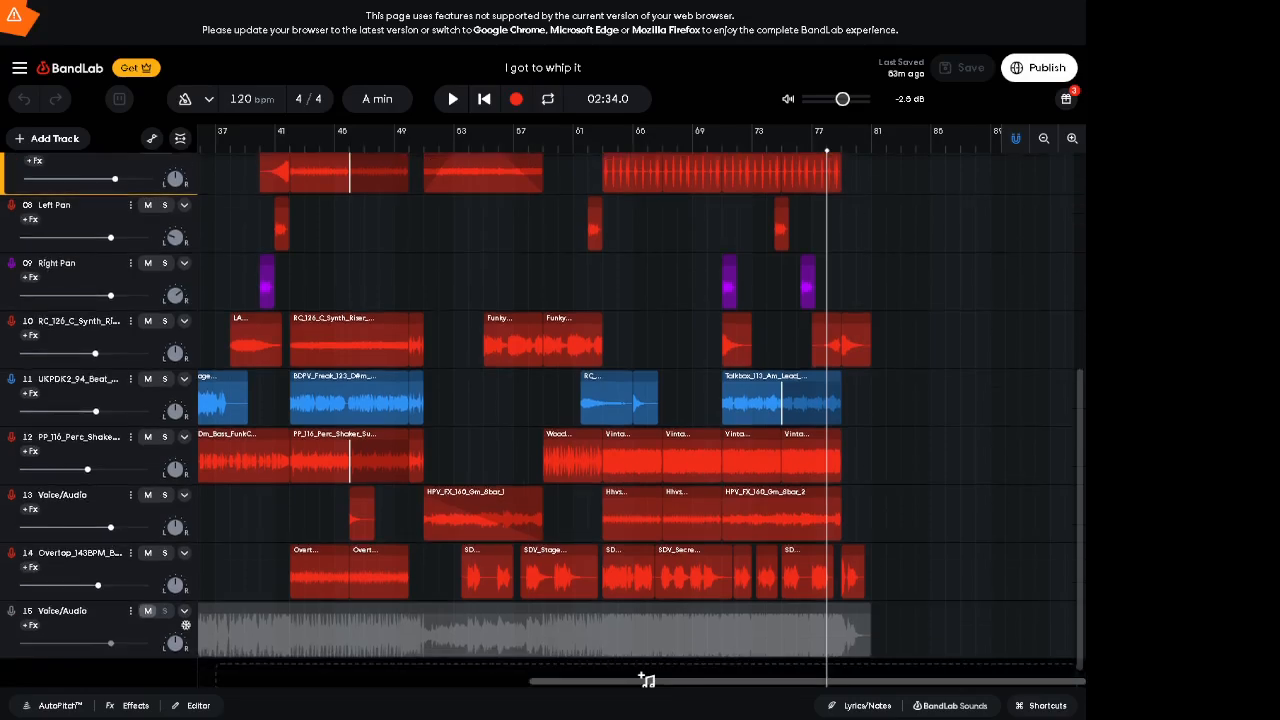
scroll(542, 420, down, 1)
scroll(542, 420, up, 1)
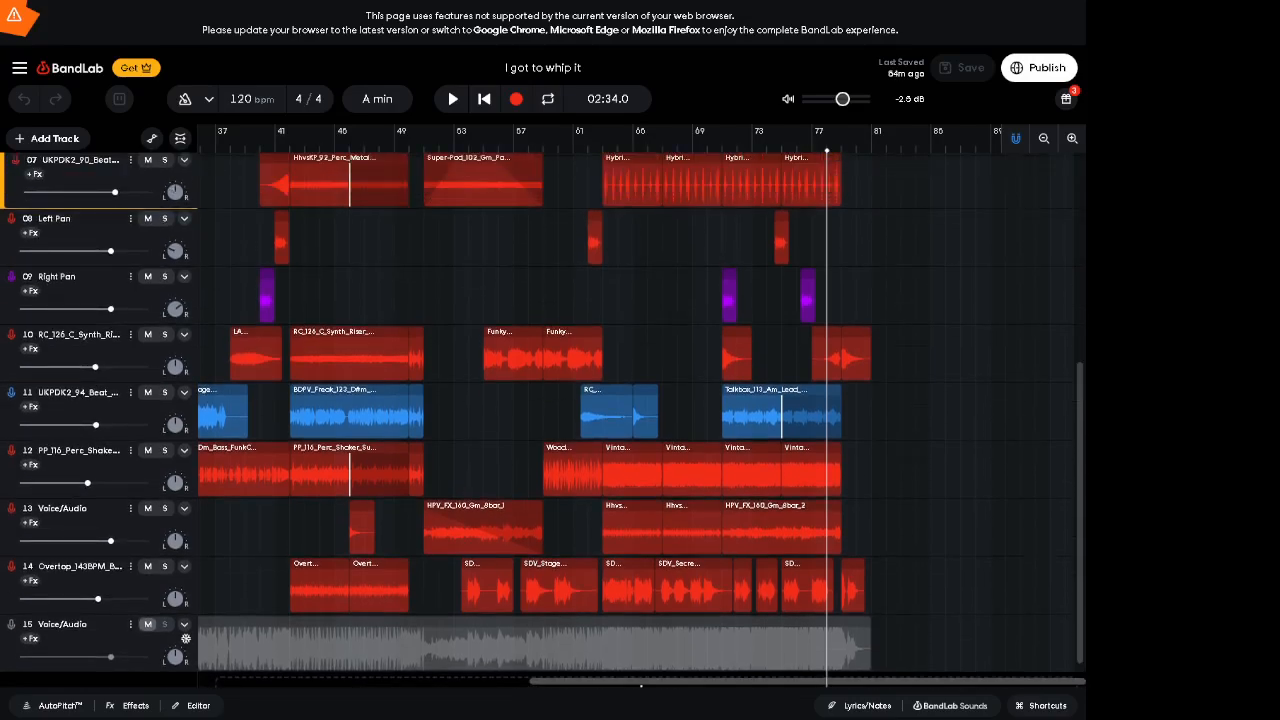
scroll(542, 420, up, 1)
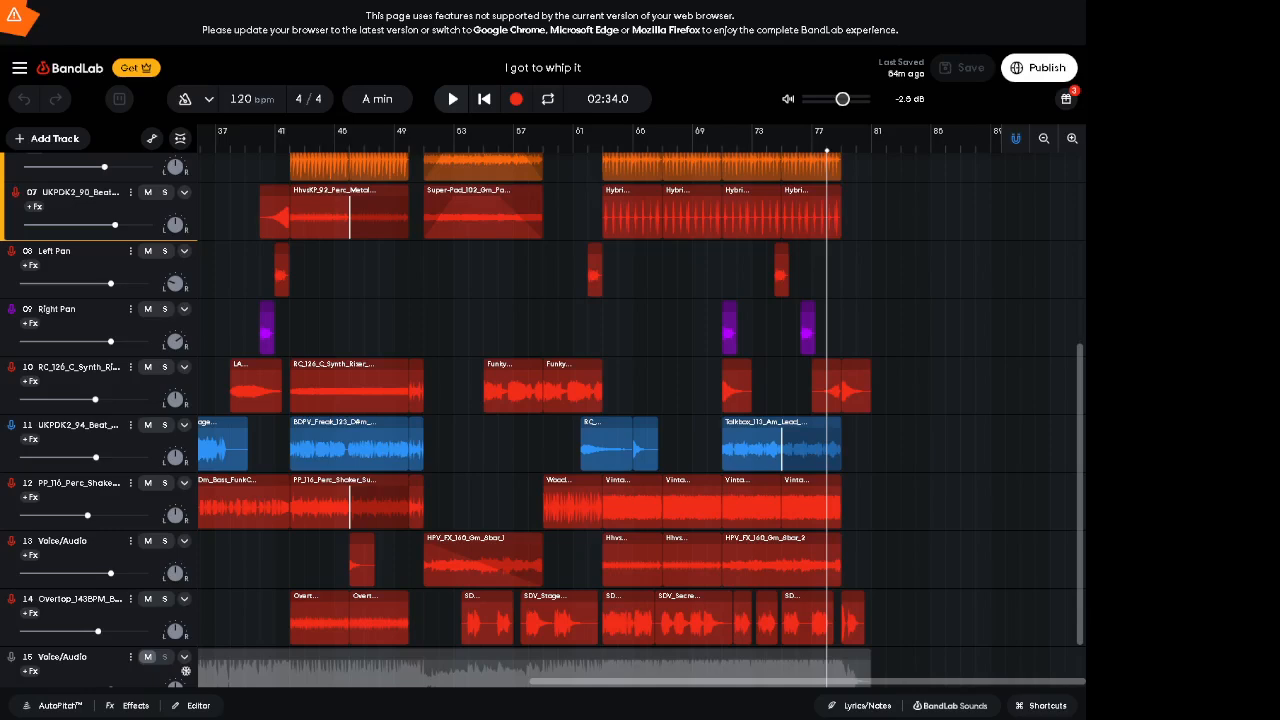
key(space)
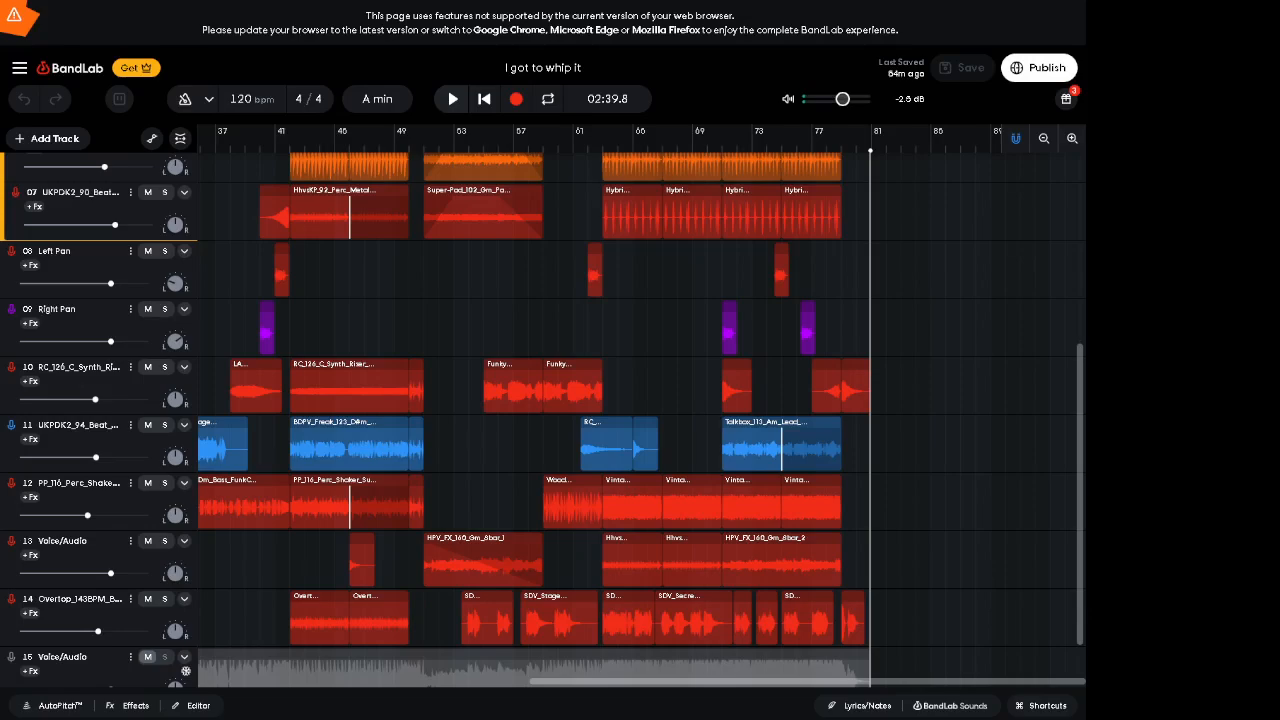
scroll(640, 420, down, 2)
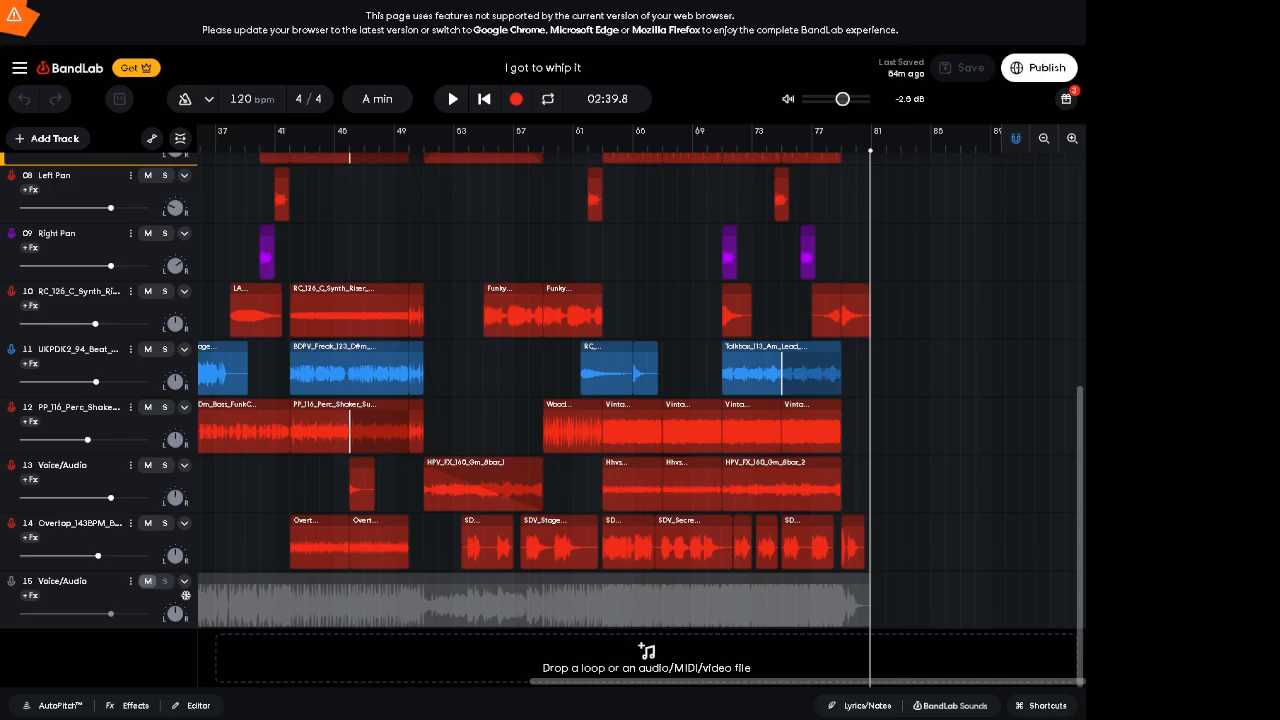
Step: Exit the studio and open mastering for "I got to whip it" from its project page
click(19, 67)
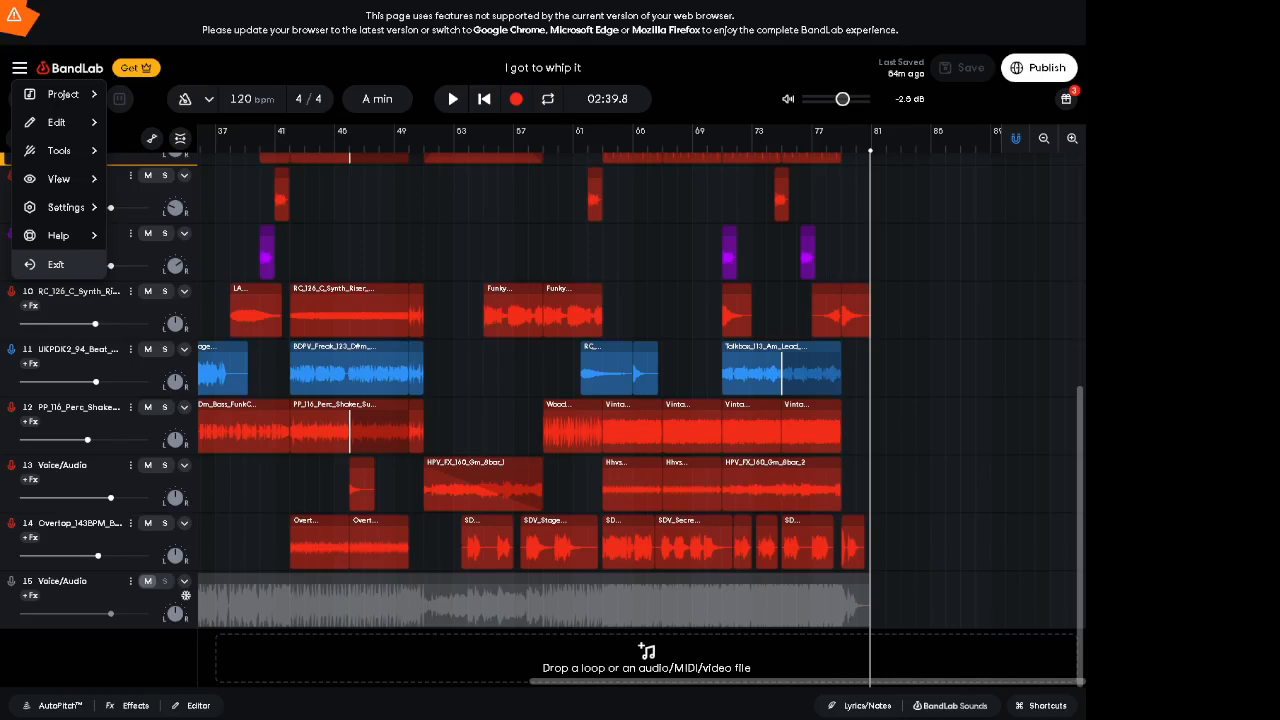
click(56, 265)
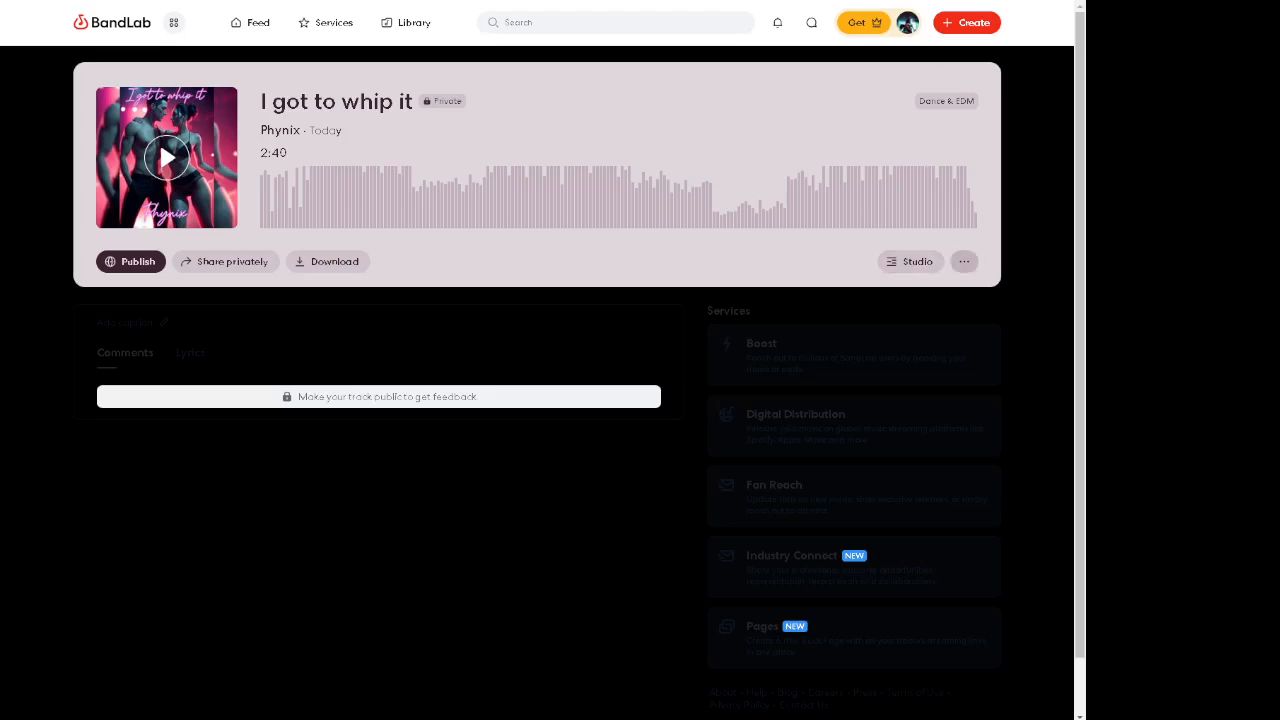
click(964, 261)
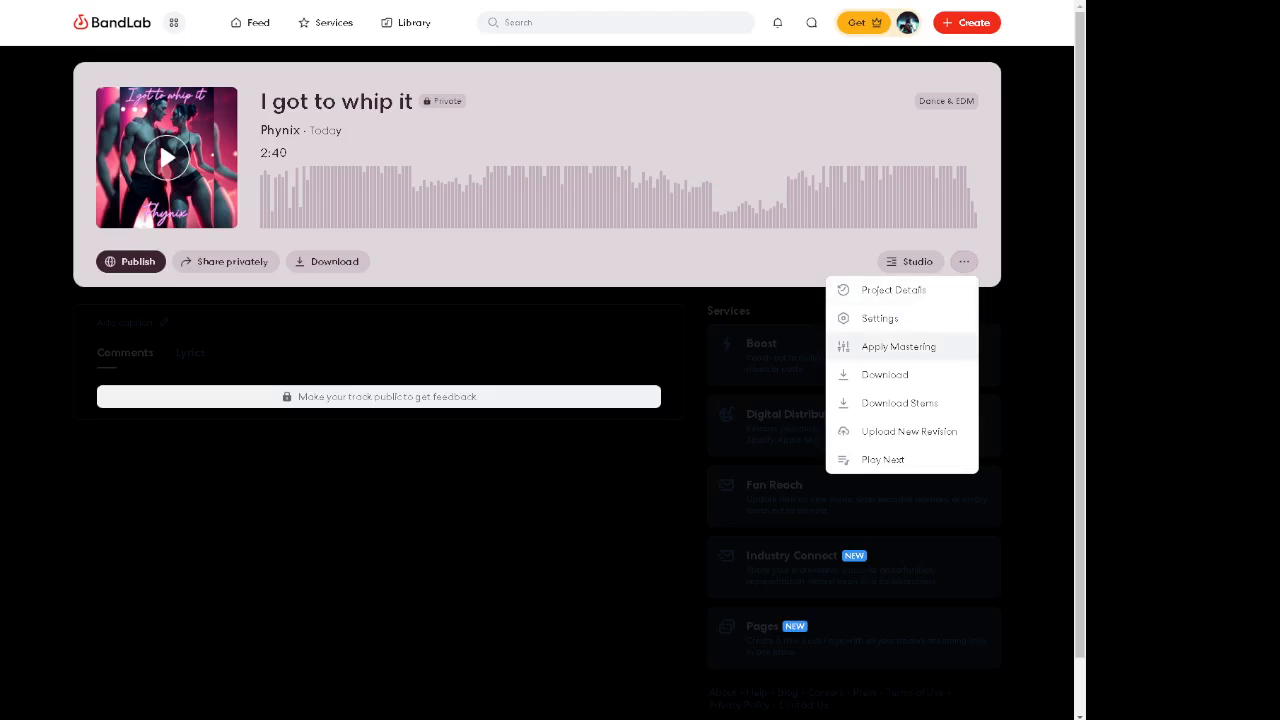
click(898, 346)
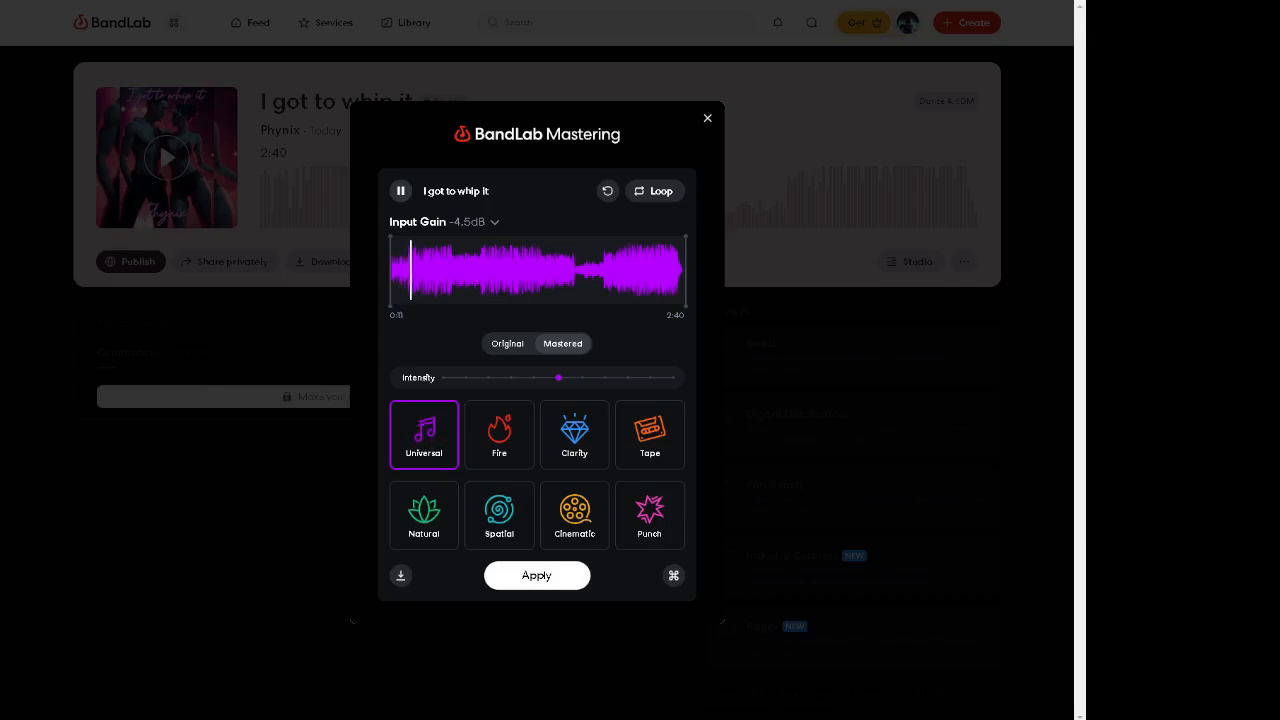
Step: Preview the Universal master from just past the song's midpoint to 2:17 with pauses, and play the ending from 2:33
click(401, 191)
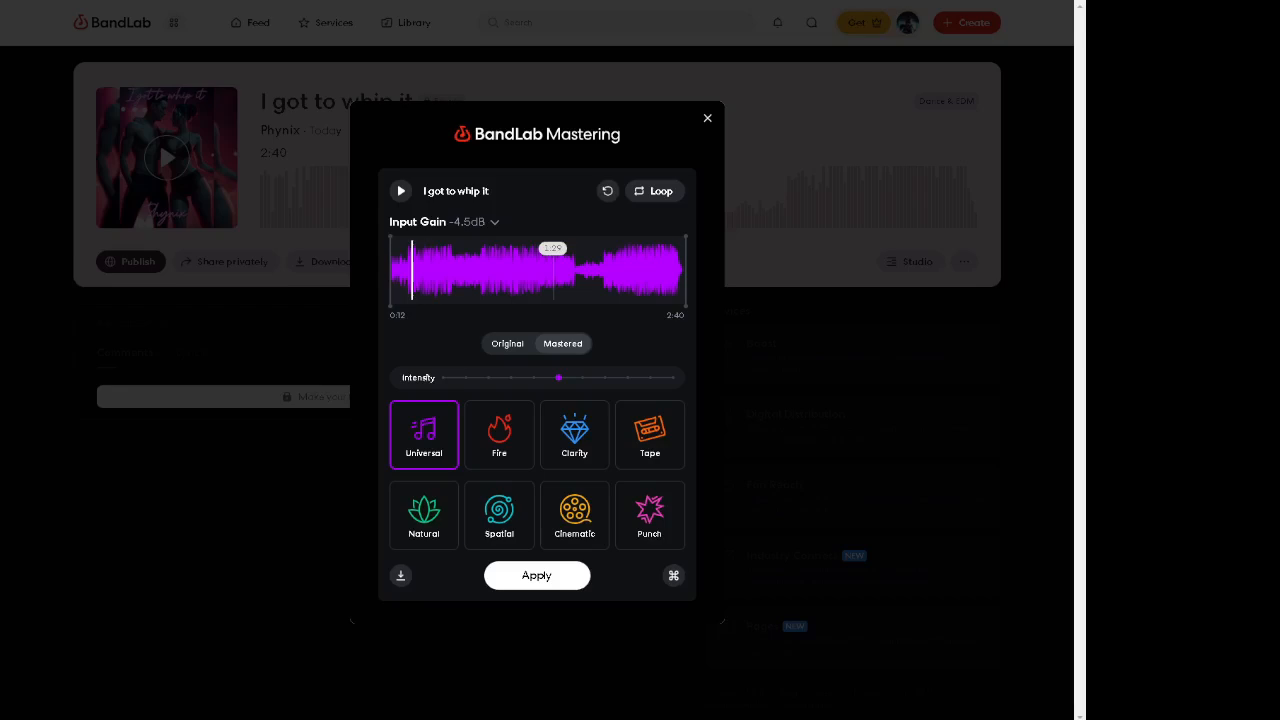
click(543, 270)
click(401, 191)
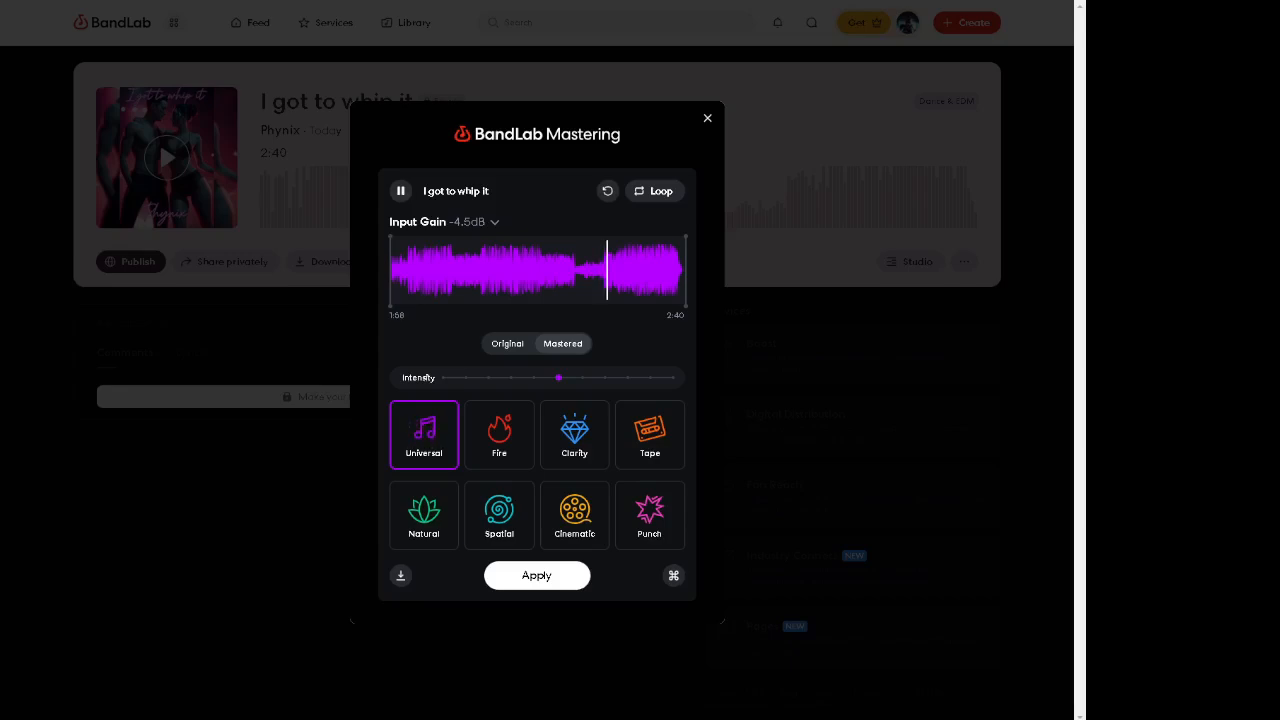
click(401, 191)
key(space)
key(space)
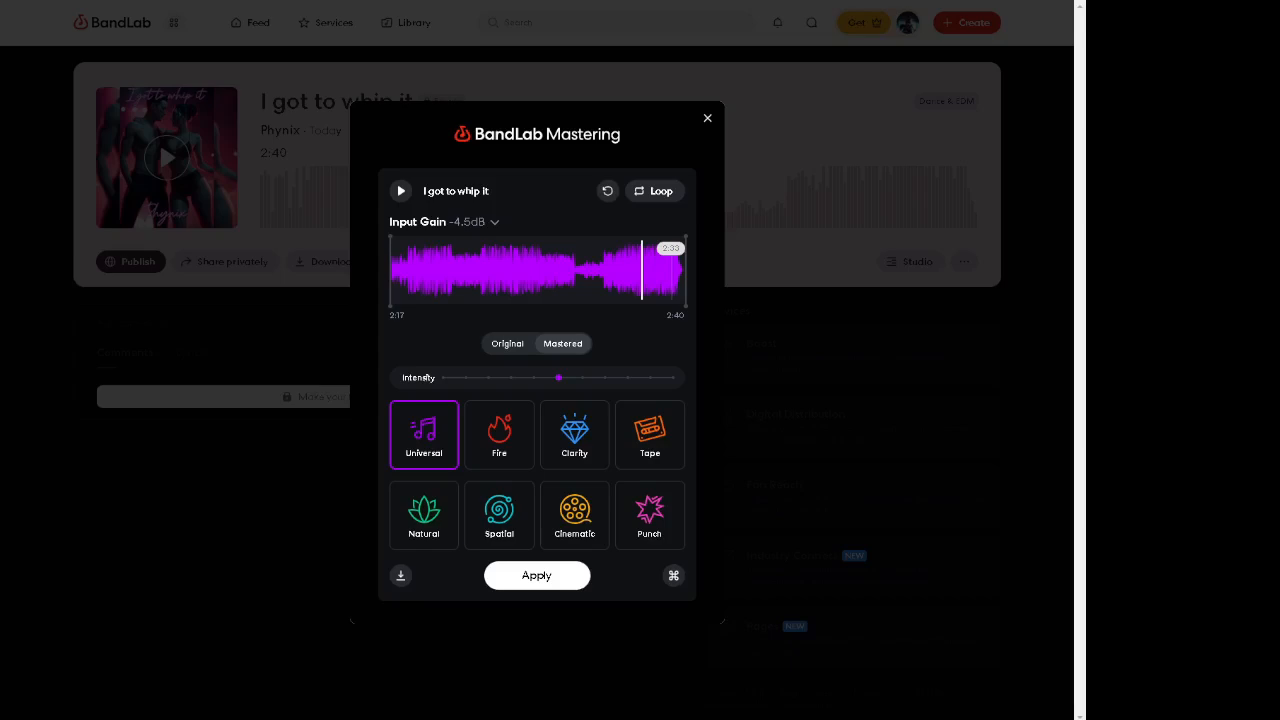
click(672, 270)
key(space)
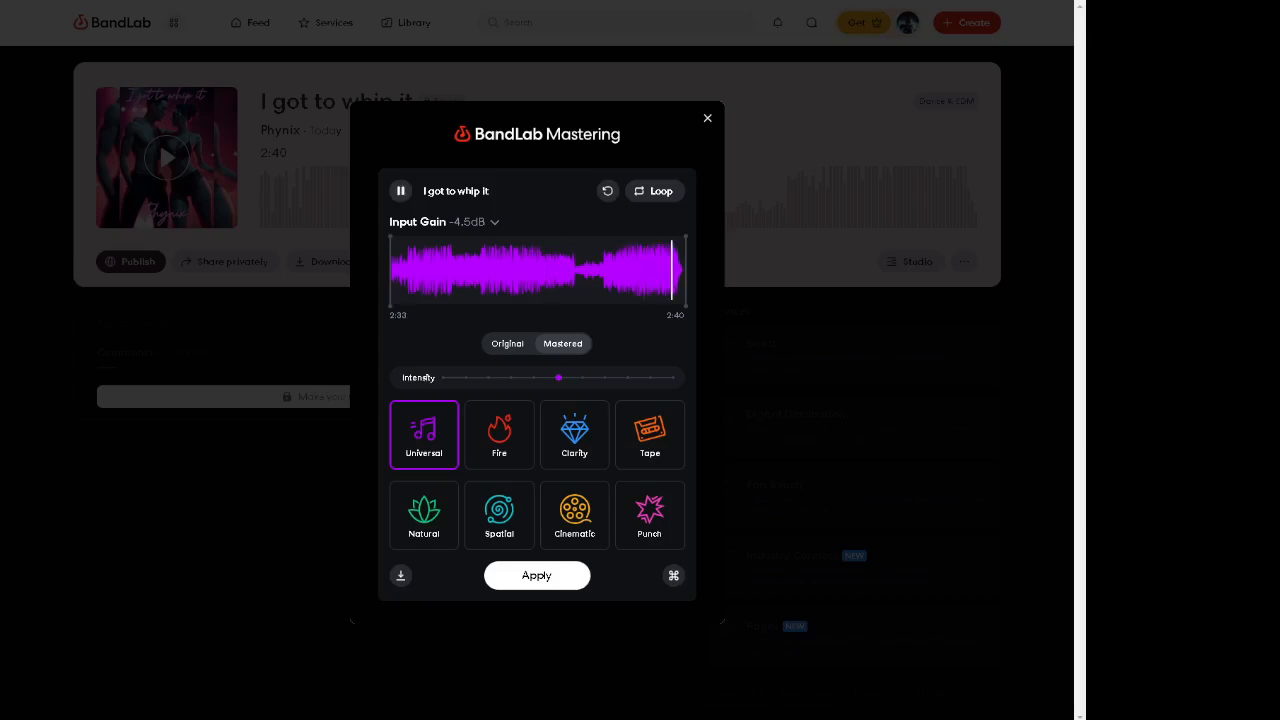